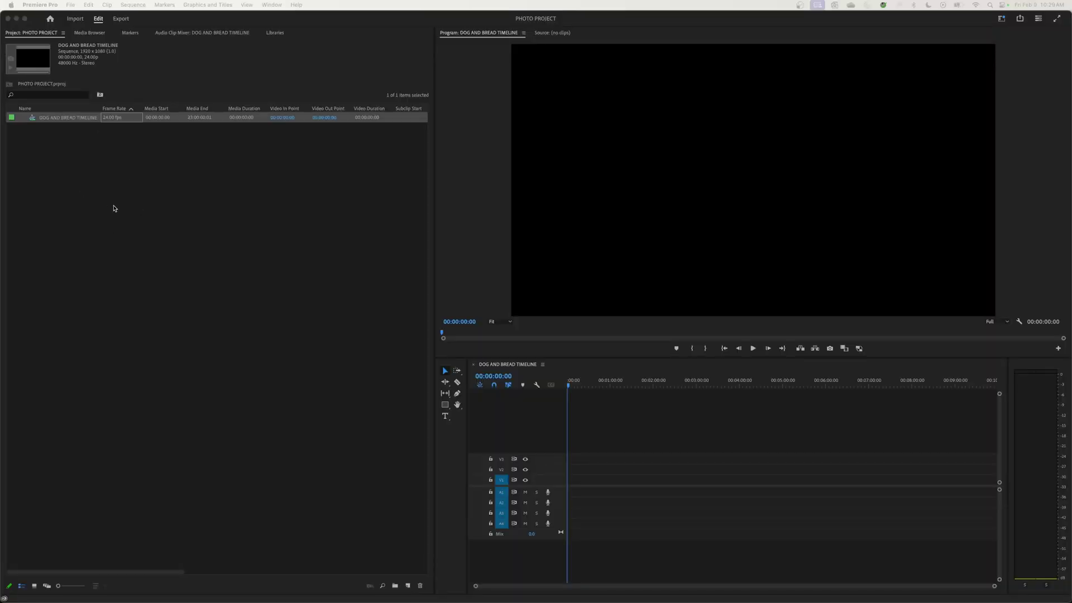
# Step: Open the Timeline page of Premiere Pro's Preferences from the Settings menu
pyautogui.click(40, 4)
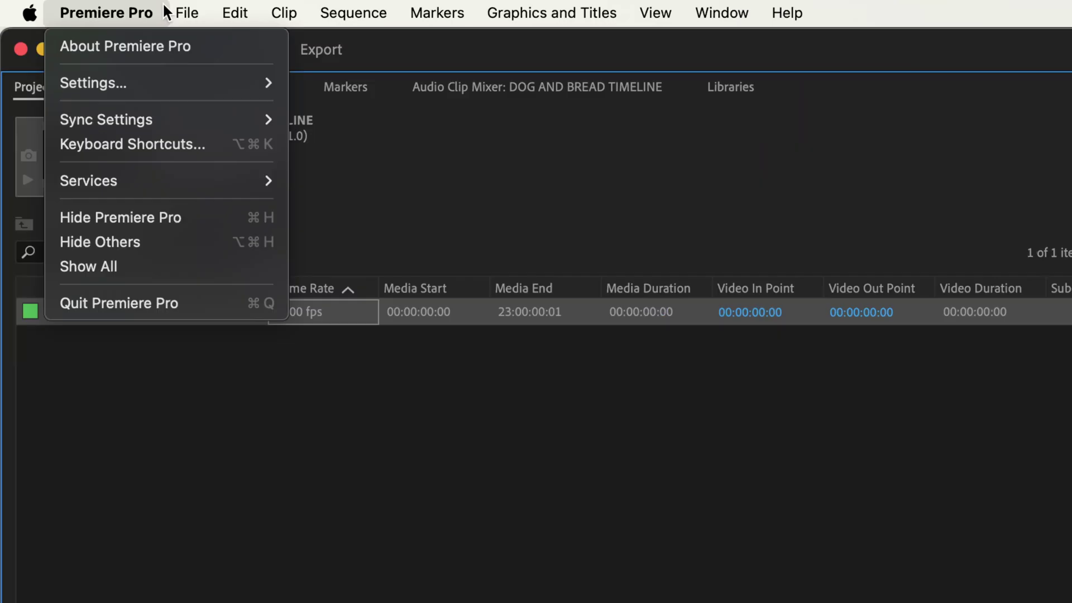
pyautogui.moveTo(54, 29)
pyautogui.moveTo(243, 16)
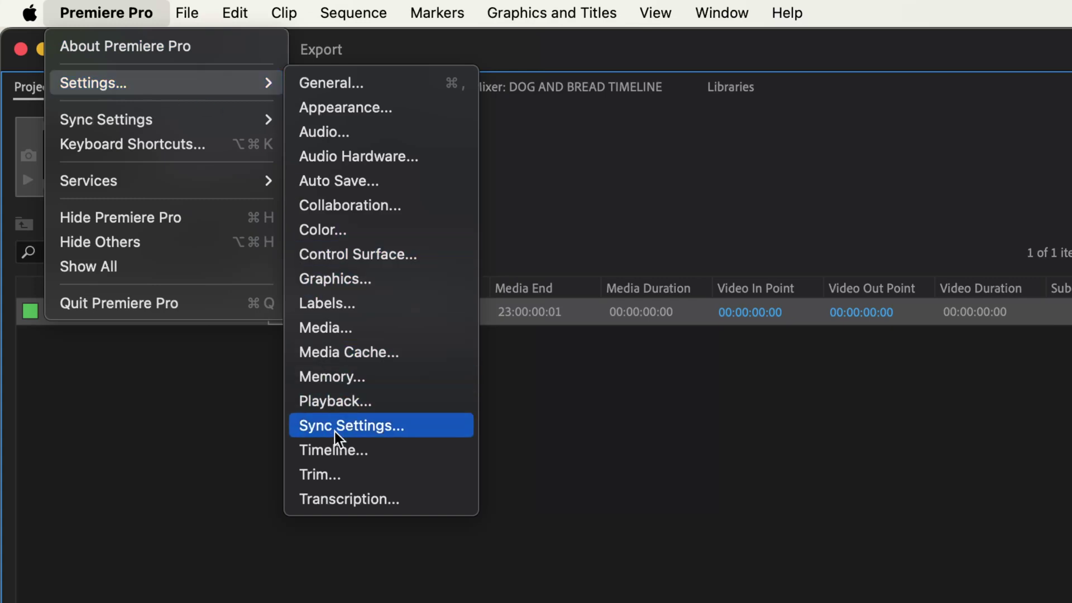
pyautogui.click(340, 451)
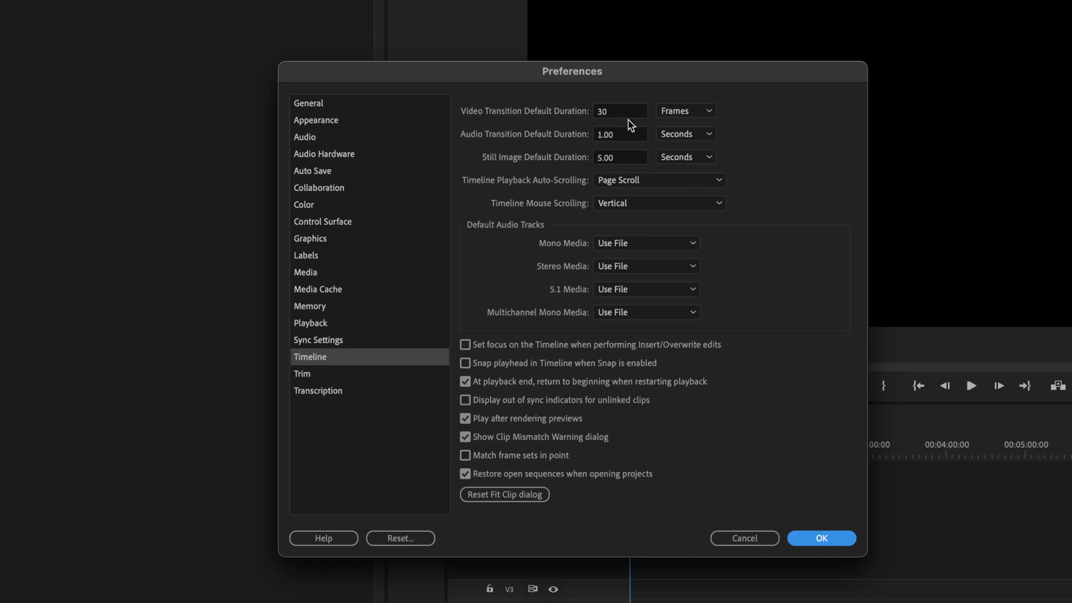
# Step: Change the Video Transition Default Duration from 30 to 48 frames
pyautogui.click(675, 112)
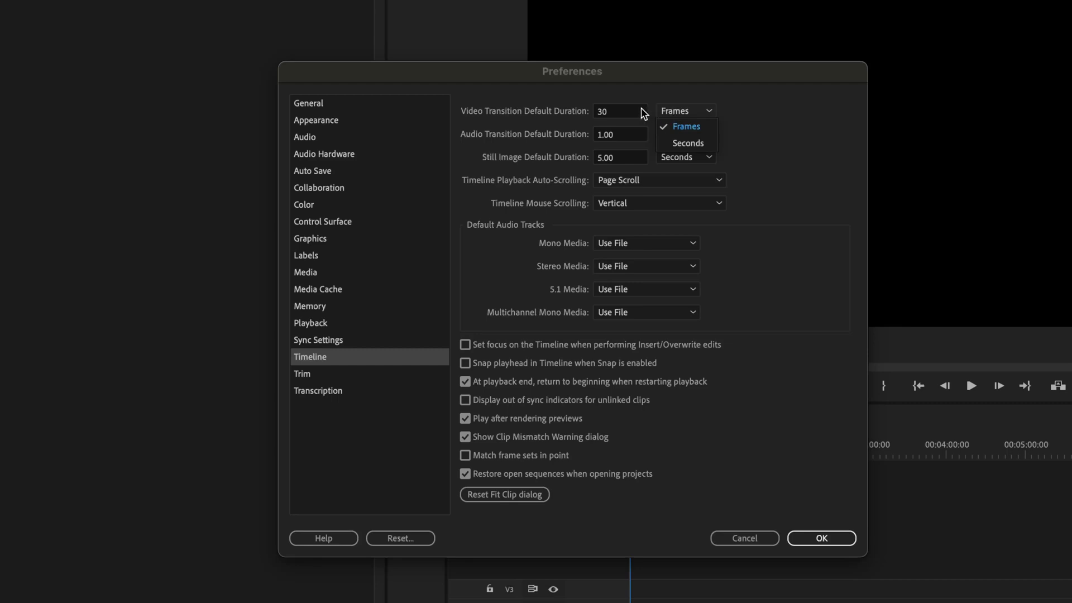
pyautogui.click(611, 112)
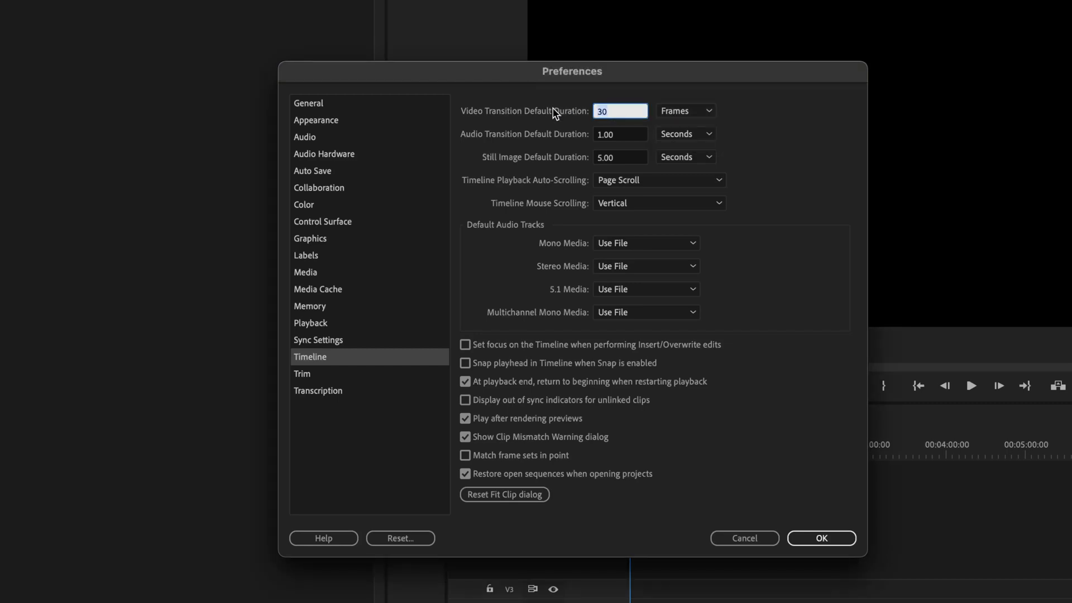
pyautogui.press('BackSpace')
pyautogui.write('24')
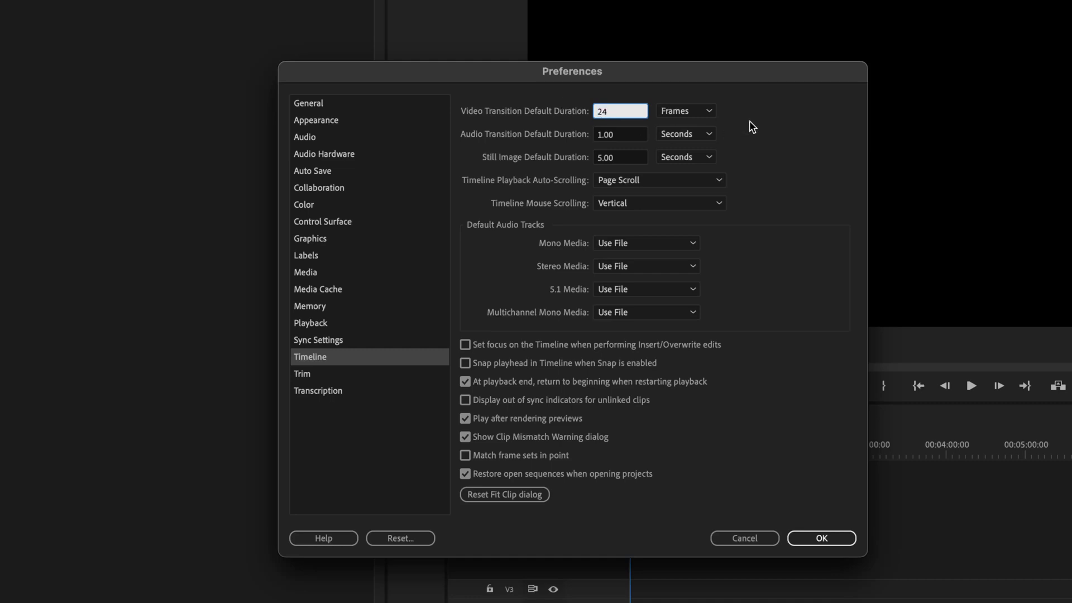
pyautogui.click(750, 122)
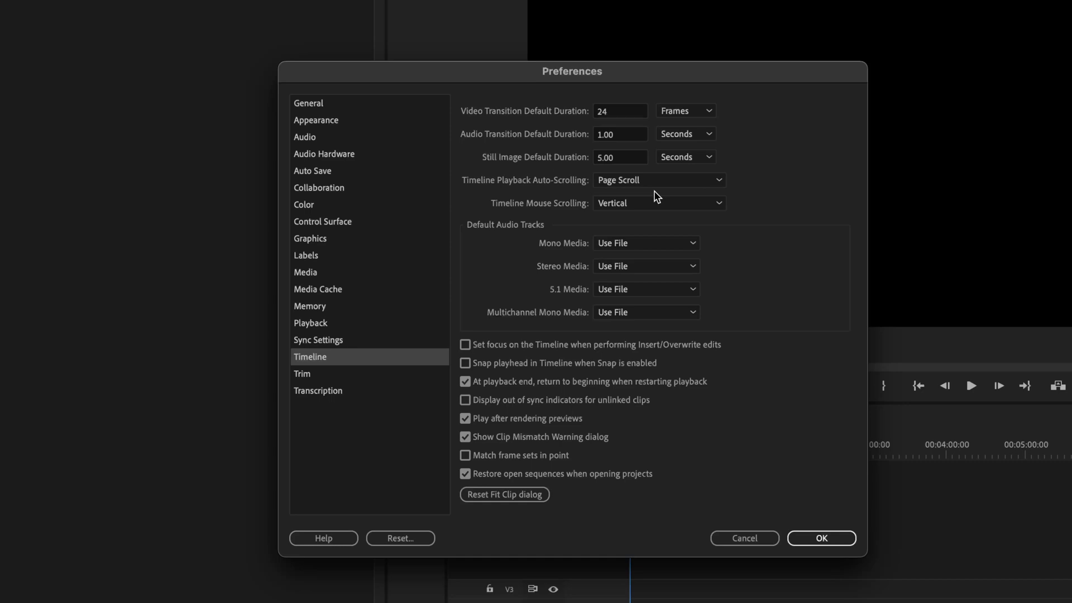
pyautogui.click(621, 112)
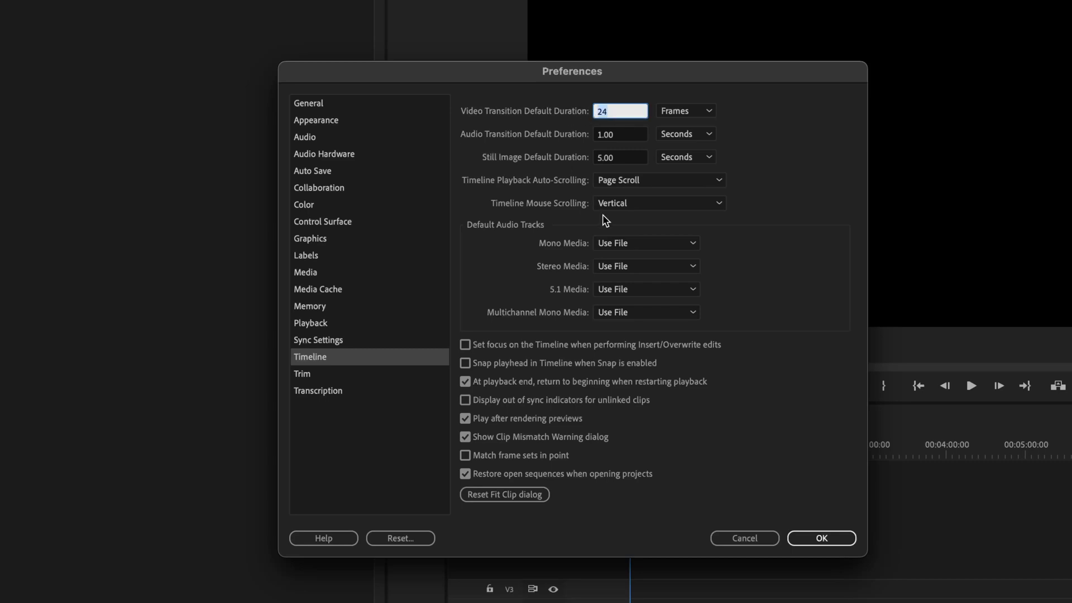
pyautogui.write('48')
pyautogui.click(780, 167)
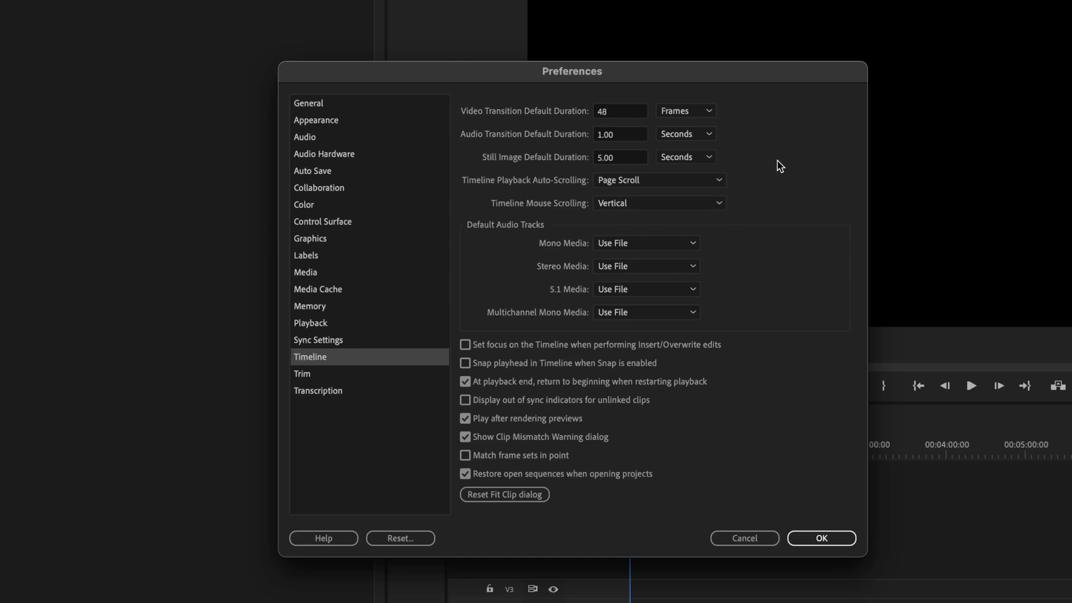
# Step: Set audio transitions to 2.00 seconds and still images to 8.00 seconds, then confirm Preferences
pyautogui.click(625, 139)
pyautogui.write('2.00')
pyautogui.click(758, 156)
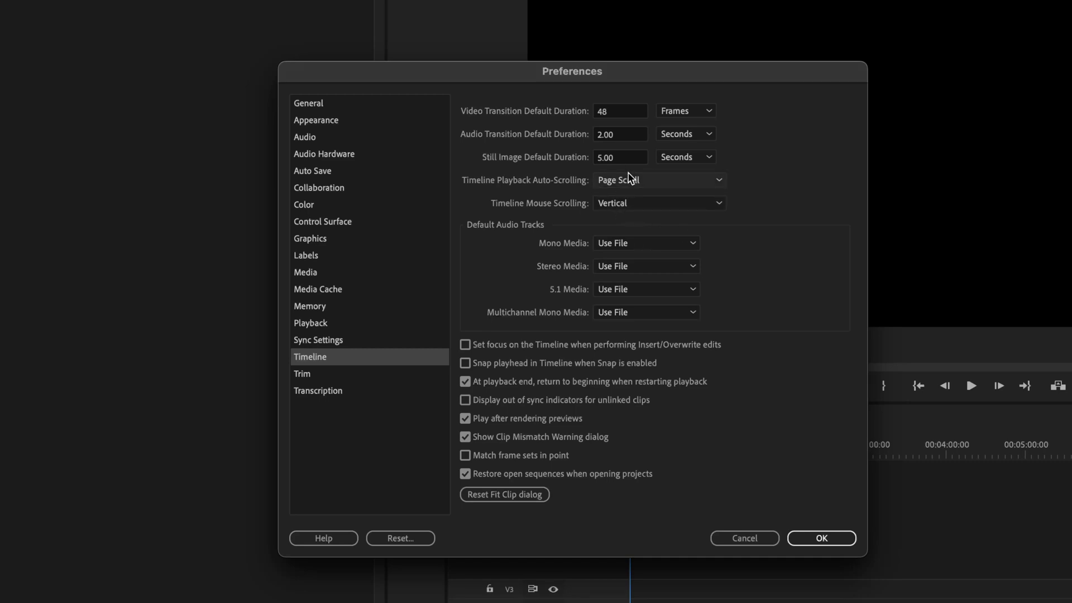
pyautogui.moveTo(625, 162); pyautogui.dragTo(593, 158)
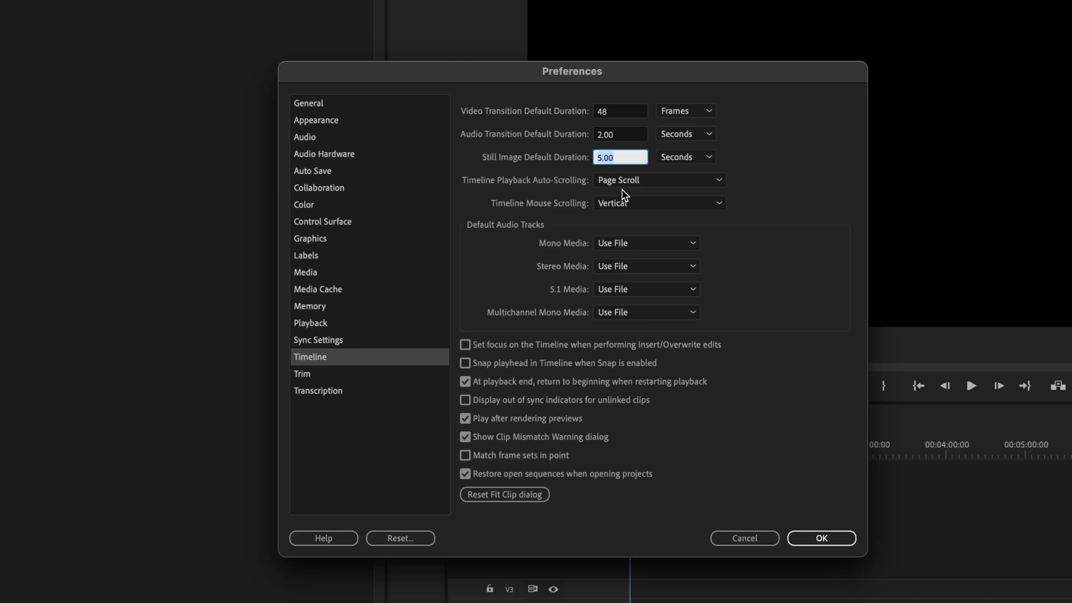
pyautogui.write('8.00')
pyautogui.click(811, 537)
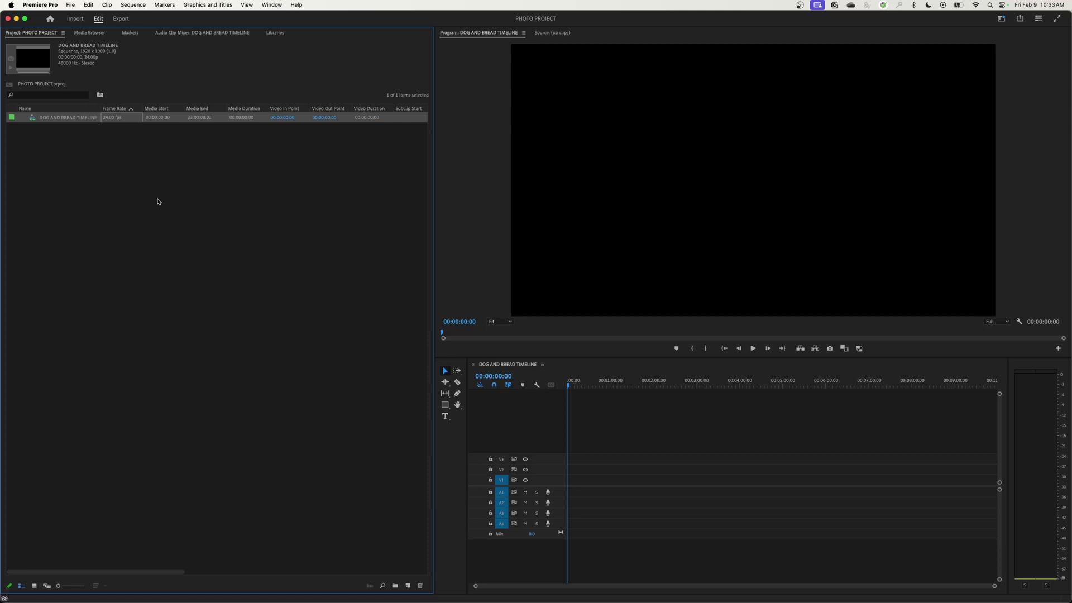
# Step: Set Default Media Scaling to 'Set to frame size' in the Media preferences
pyautogui.click(166, 141)
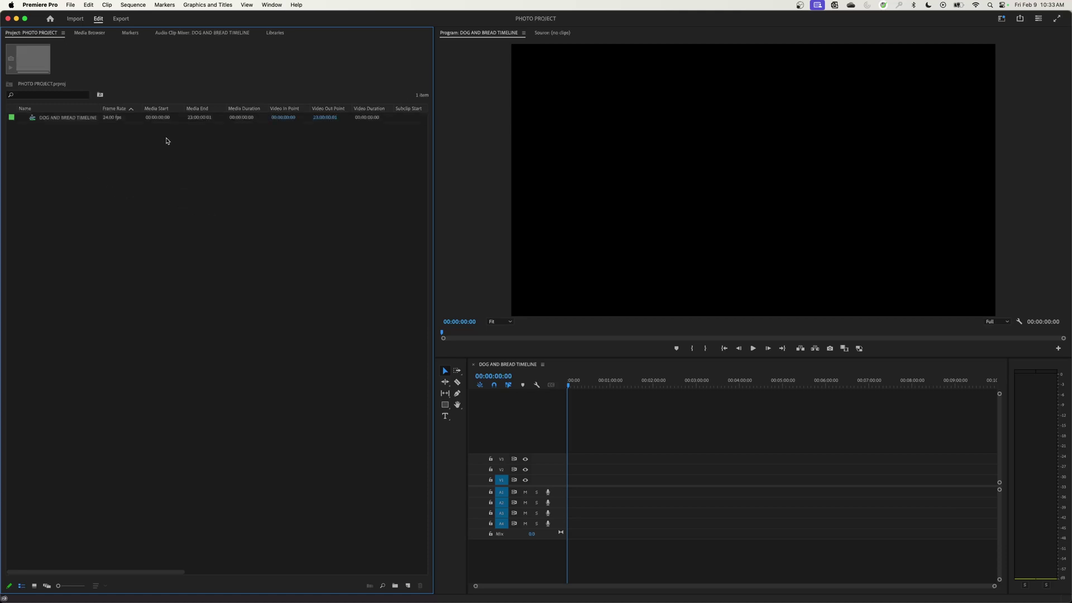
pyautogui.click(39, 5)
pyautogui.moveTo(61, 36)
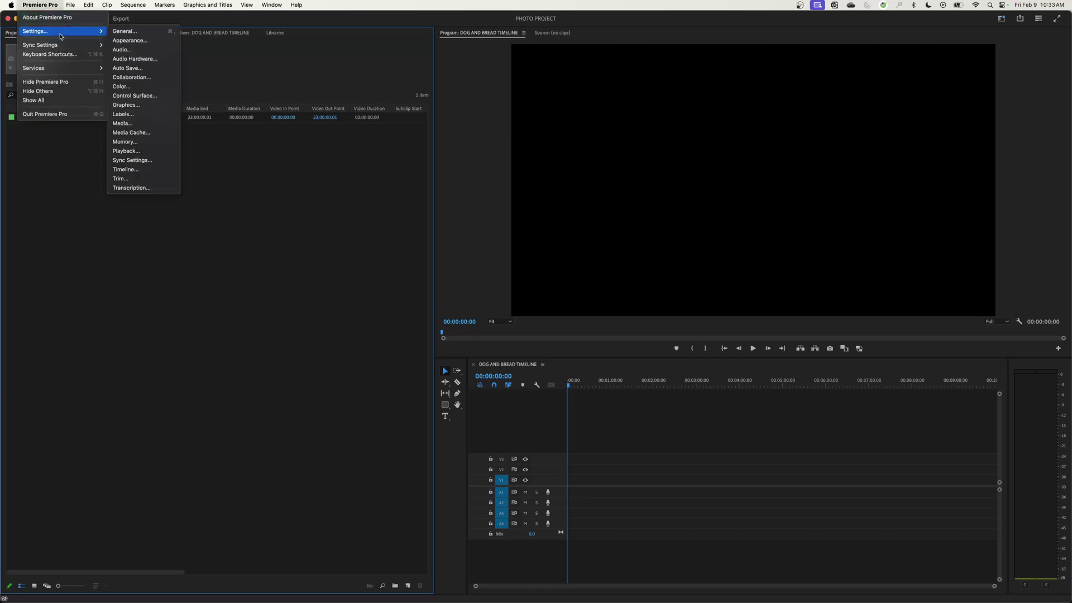
pyautogui.click(147, 124)
pyautogui.click(573, 237)
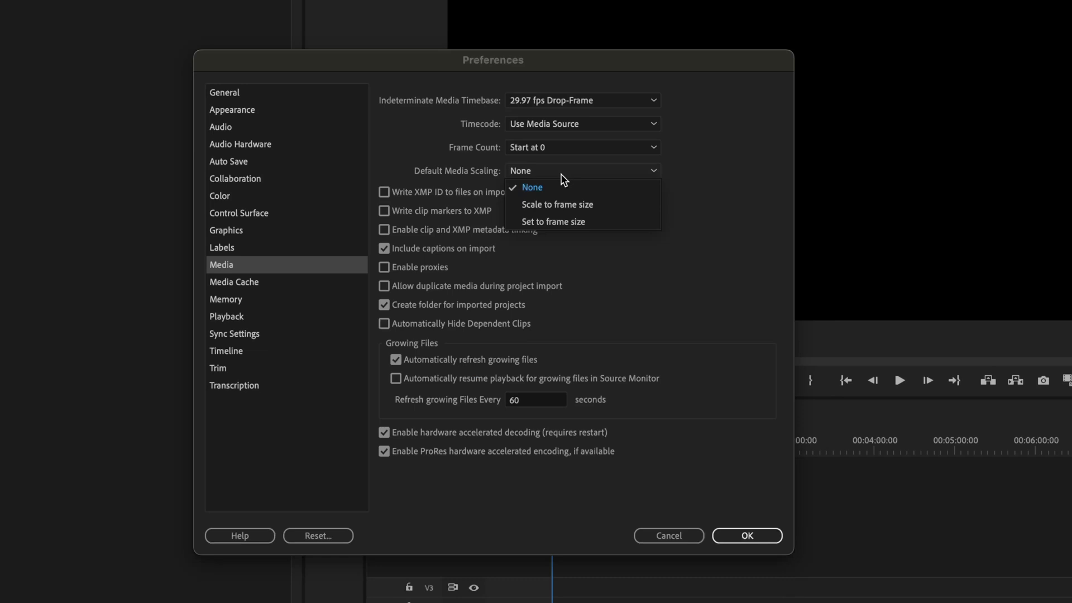
pyautogui.click(559, 220)
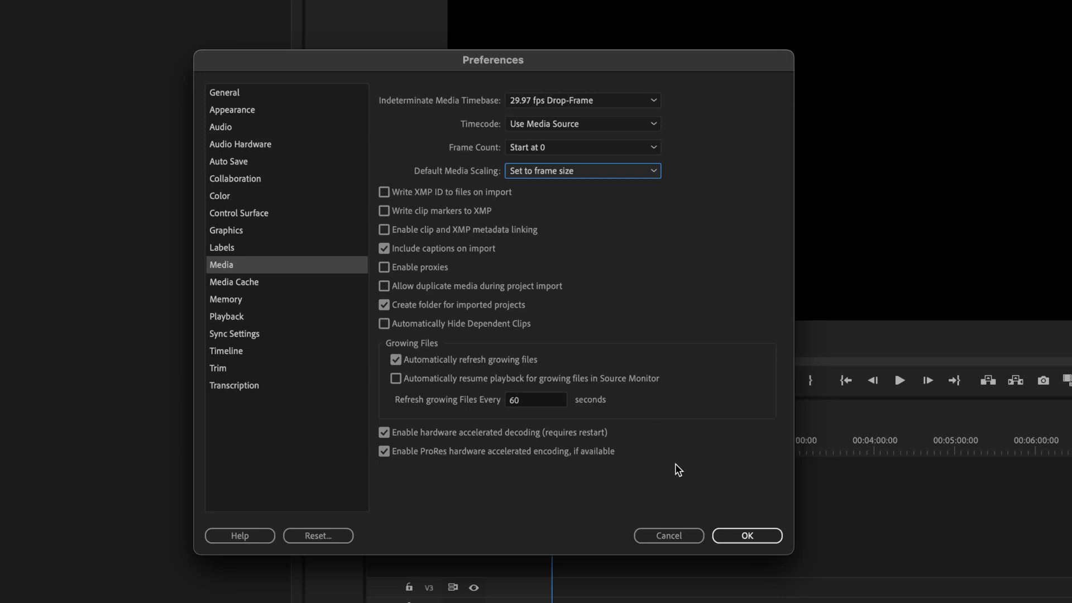
# Step: Confirm the Media preferences and import all JPEG photos plus the Canon in D for Two Harps MP3
pyautogui.click(737, 535)
pyautogui.doubleClick(170, 206)
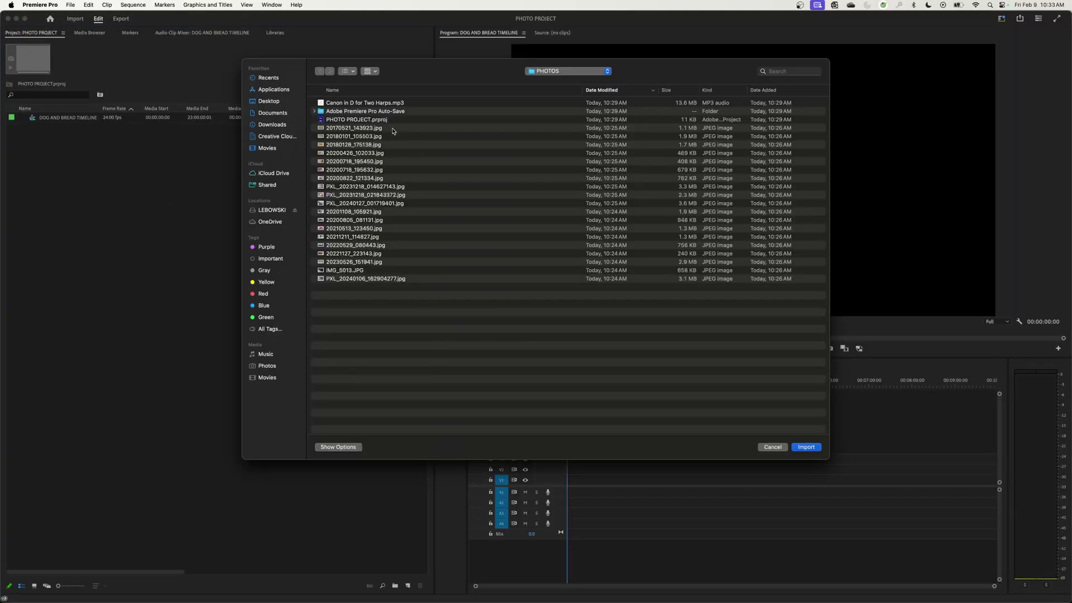
pyautogui.click(393, 132)
pyautogui.keyDown('shift'); pyautogui.click(388, 278); pyautogui.keyUp('shift')
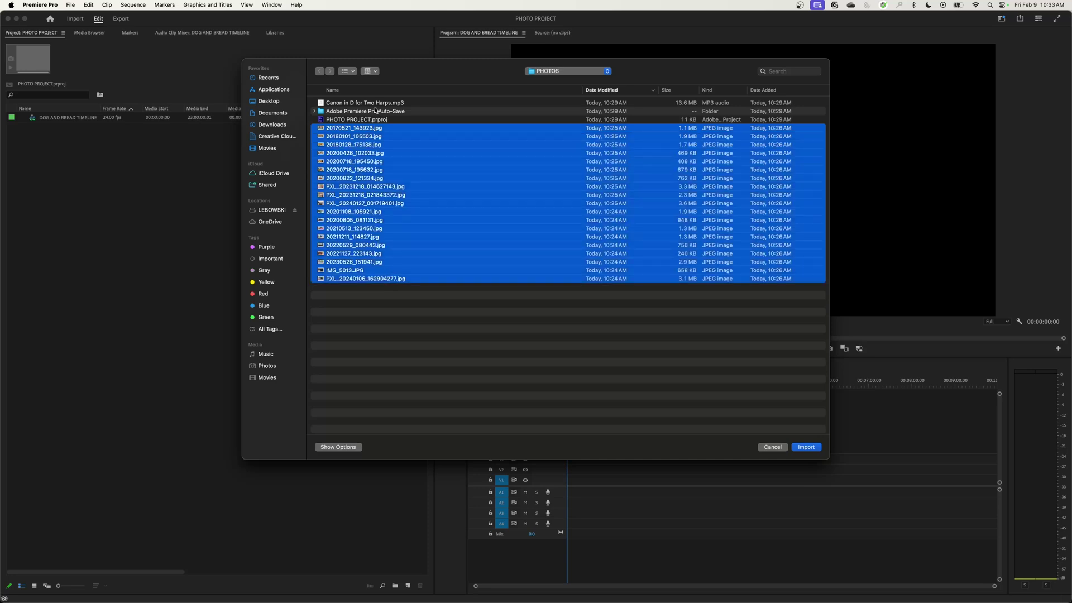
pyautogui.keyDown('super'); pyautogui.click(378, 104); pyautogui.keyUp('super')
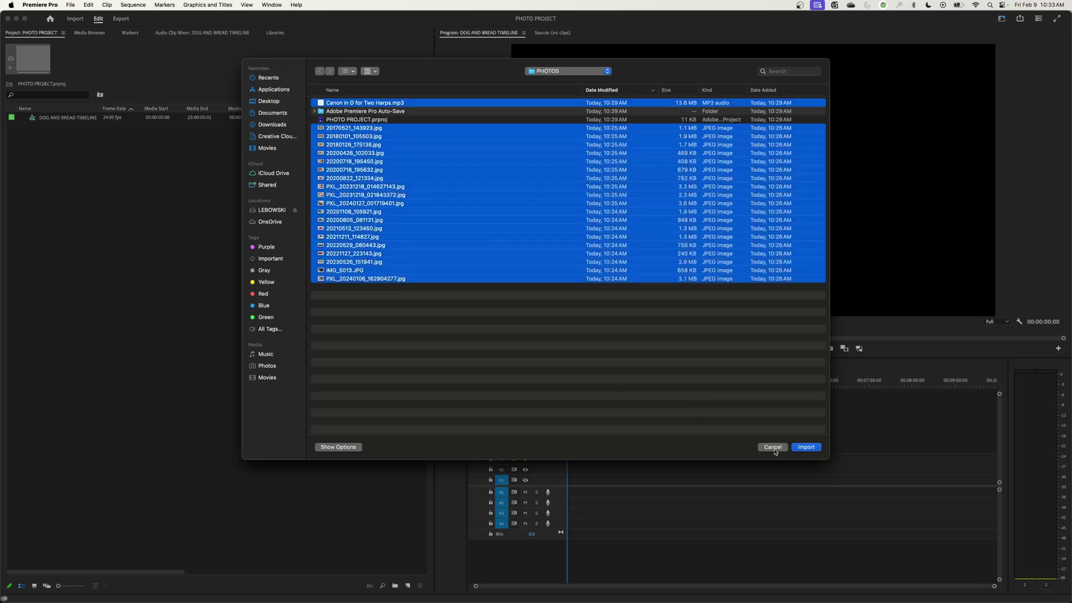
pyautogui.click(805, 447)
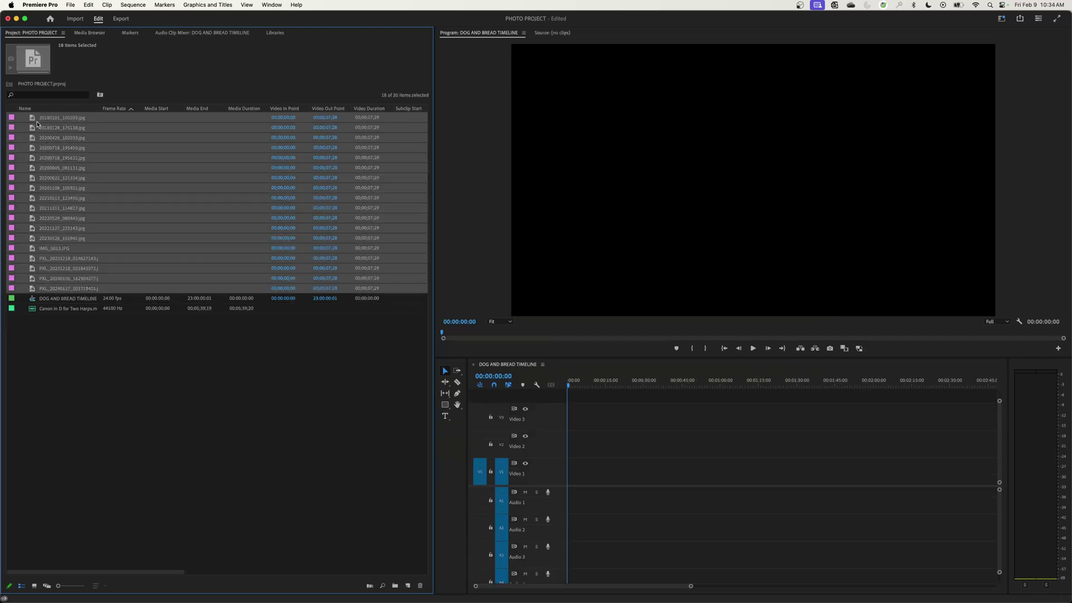
# Step: Lay the 18 photos in order on Video 1, step through the edits, and save the project
pyautogui.moveTo(36, 122); pyautogui.dragTo(567, 480)
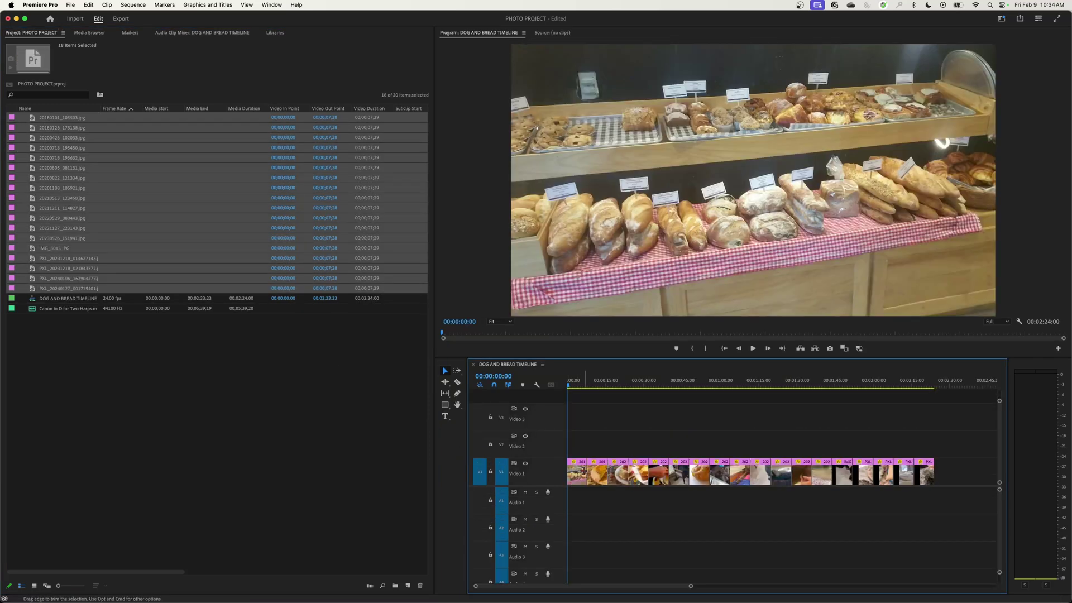
pyautogui.press('space')
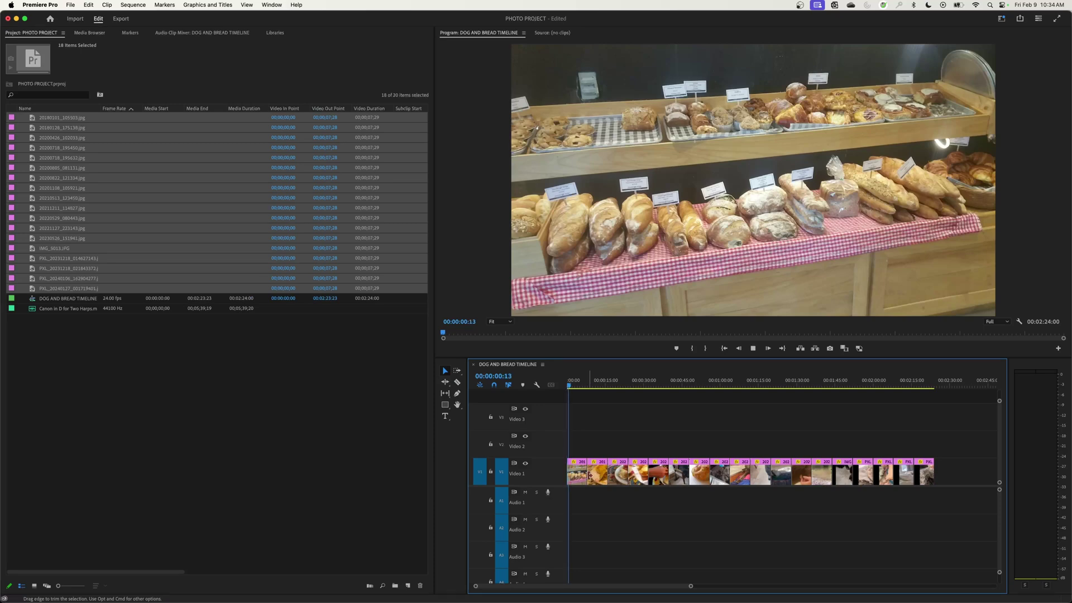
pyautogui.press('=')
pyautogui.press('=')
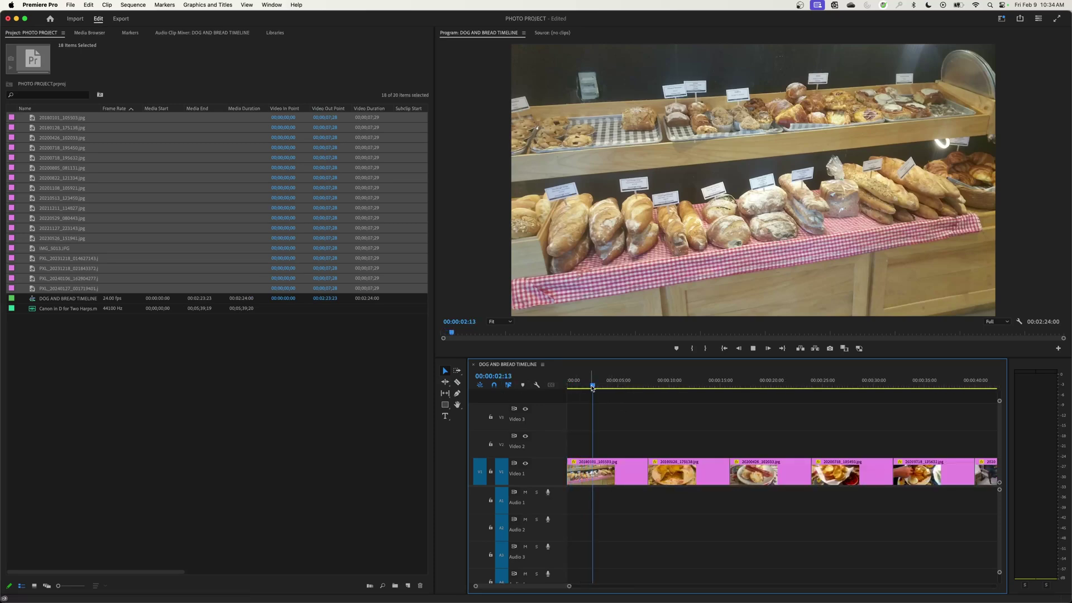
pyautogui.press('Down')
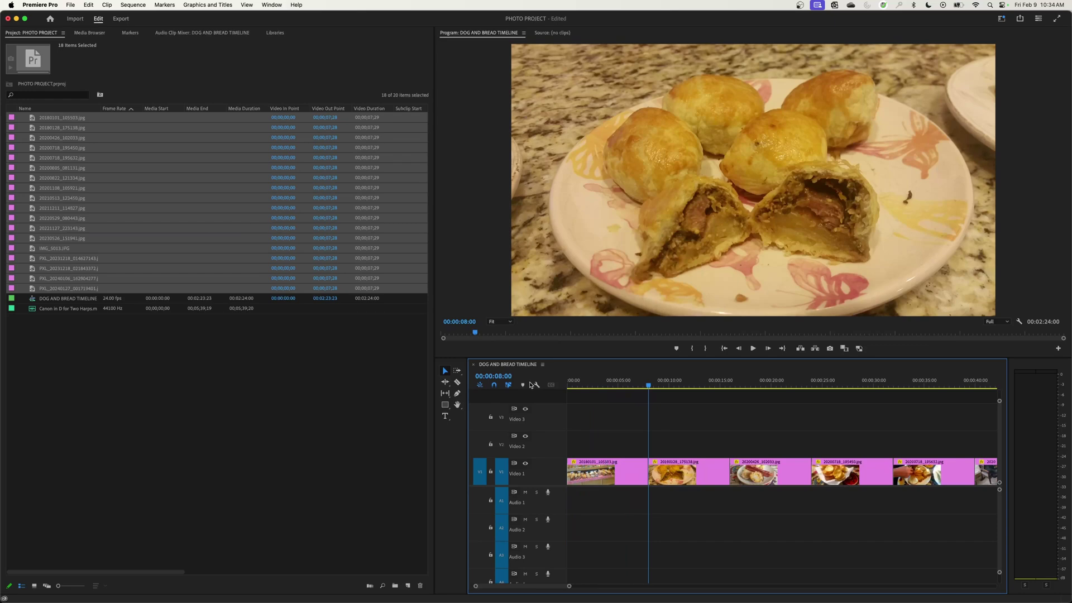
pyautogui.press('Down')
pyautogui.press('Down')
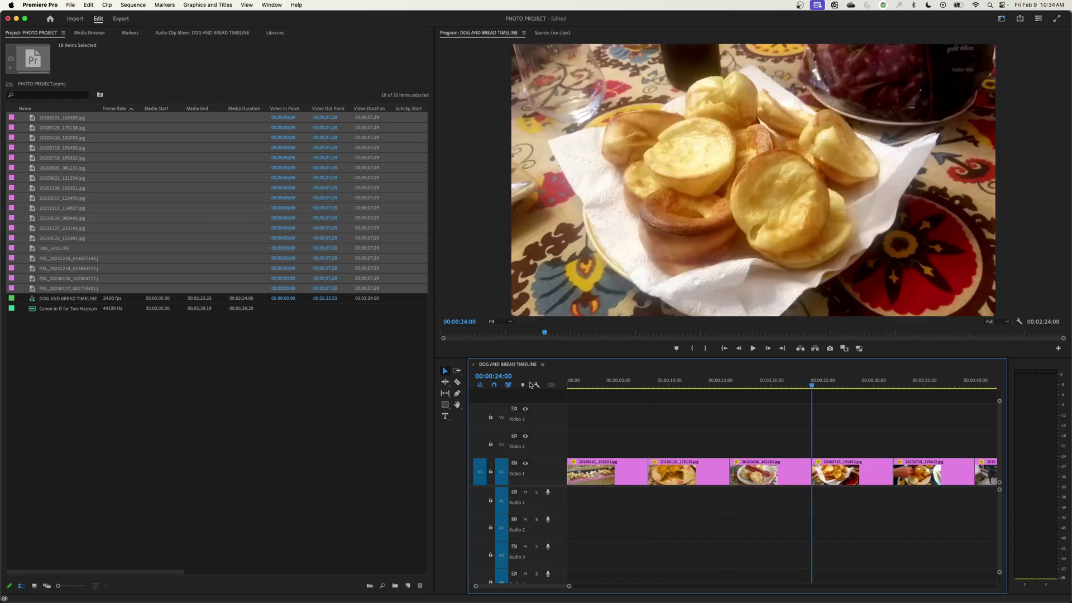
pyautogui.press('Home')
pyautogui.press('super+s')
pyautogui.press('Down')
pyautogui.press('Down')
pyautogui.press('Down')
pyautogui.press('Down')
pyautogui.press('Down')
pyautogui.press('Down')
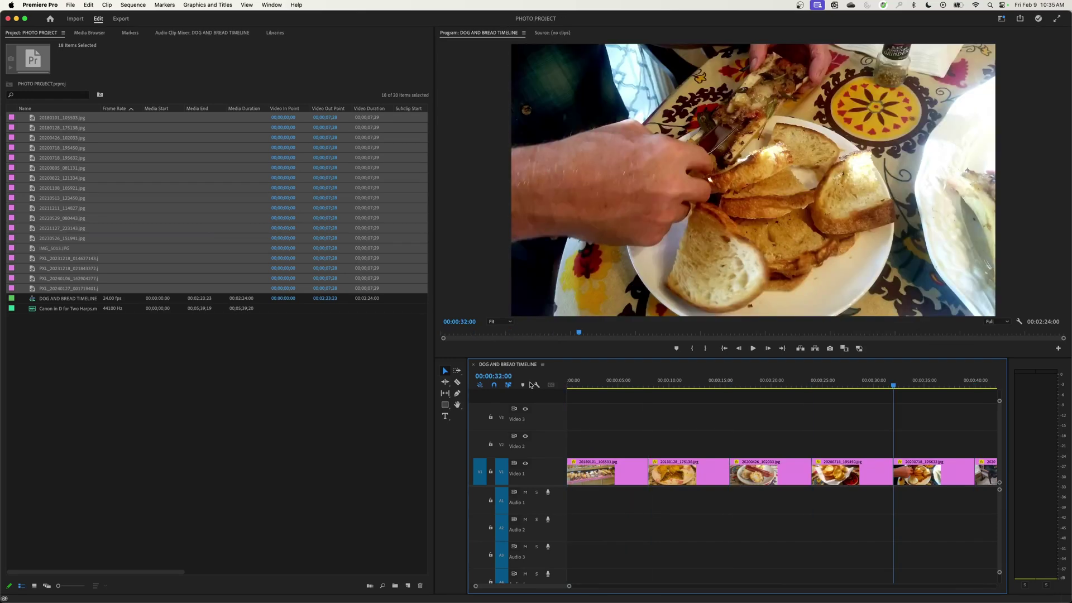
pyautogui.press('Down')
pyautogui.press('Down')
pyautogui.press('Down')
pyautogui.press('Down')
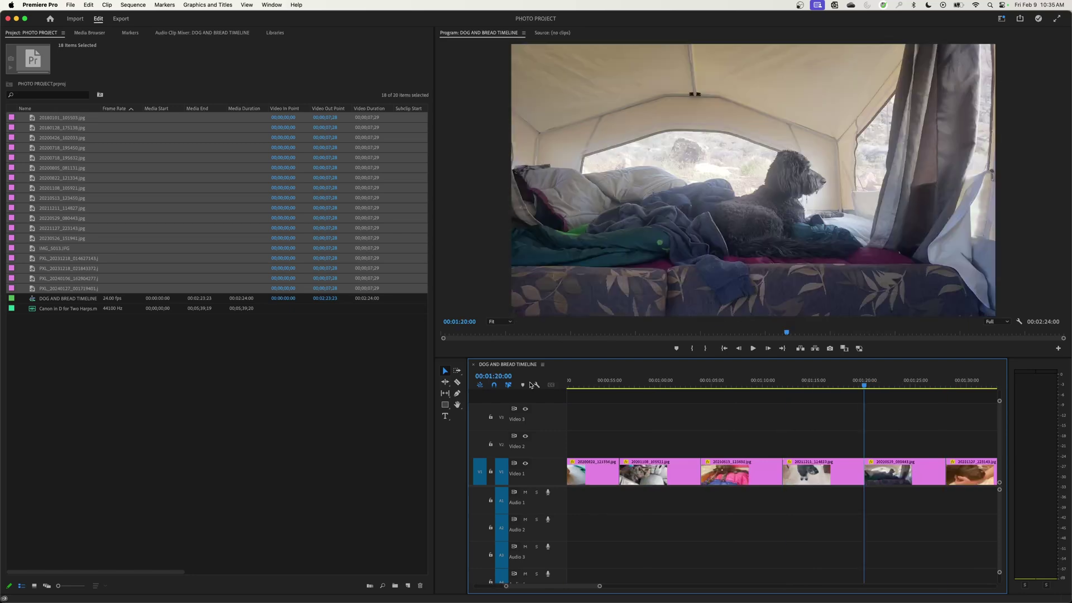
pyautogui.press('Home')
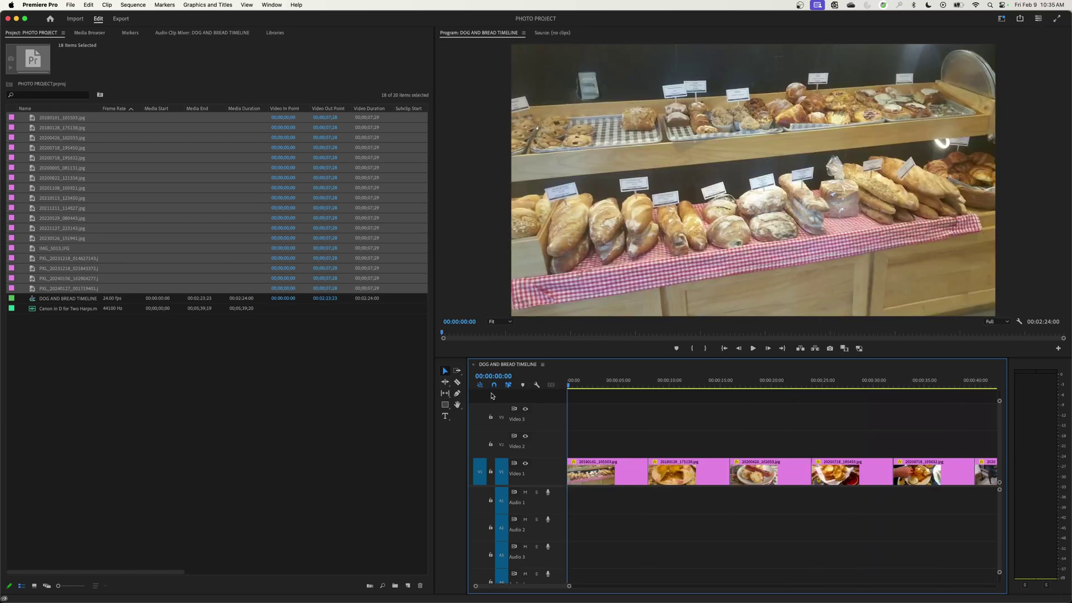
# Step: Add a Cross Dissolve at the 00:00:08:00 cut between the bakery and pastry photos
pyautogui.click(630, 384)
pyautogui.press('space')
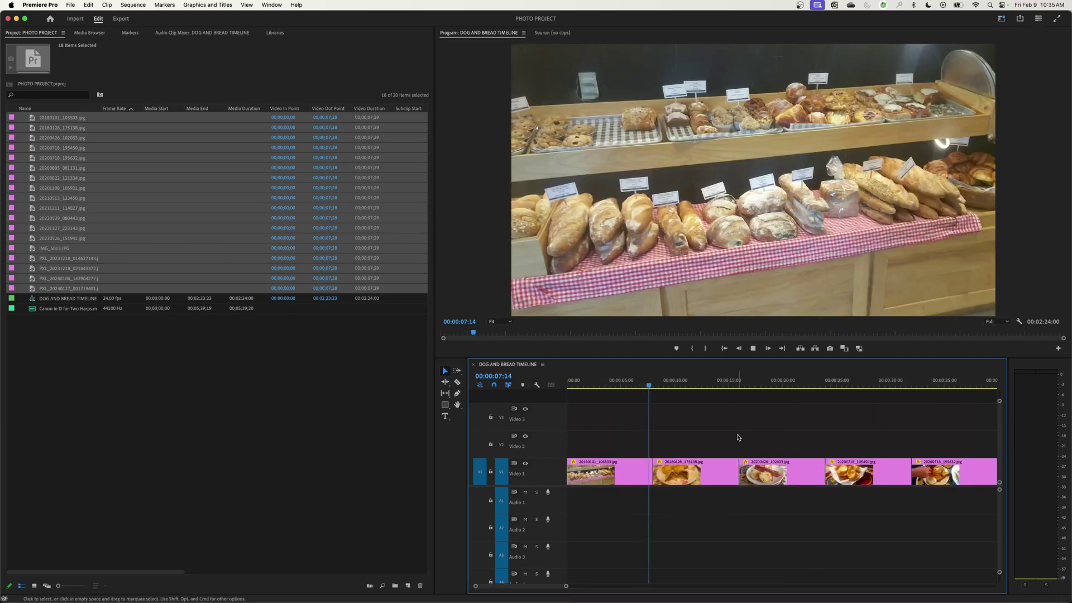
pyautogui.click(727, 385)
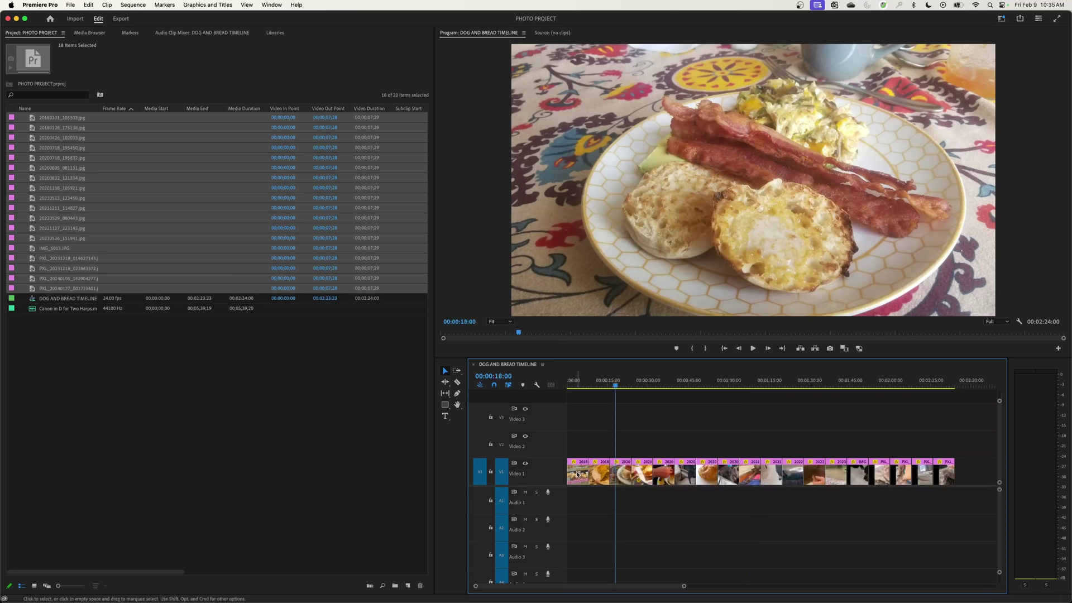
pyautogui.press('\\')
pyautogui.press('space')
pyautogui.press('Up')
pyautogui.press('Up')
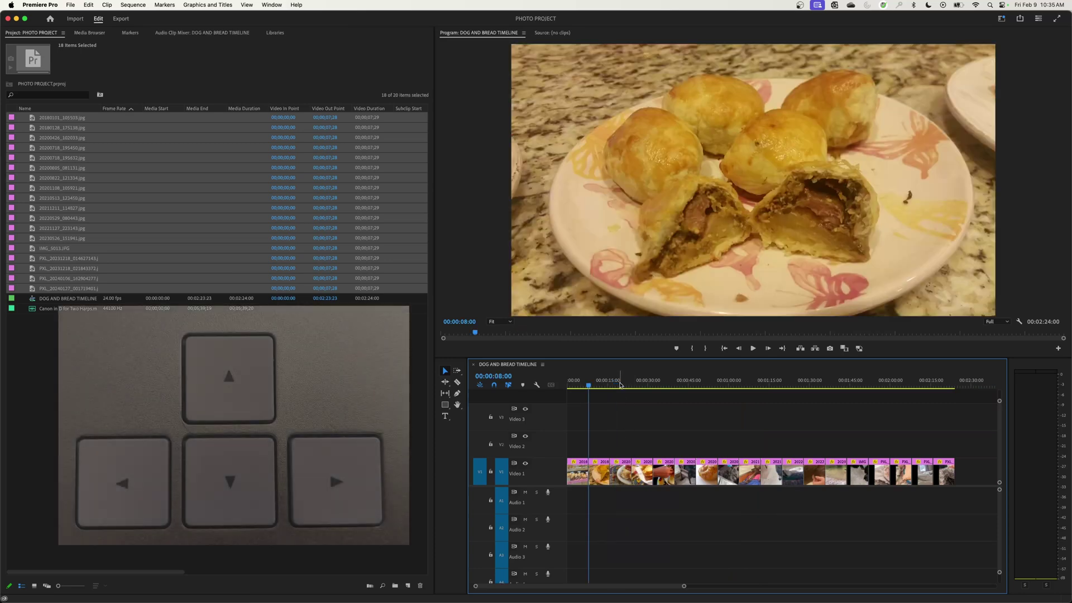
pyautogui.press('Down')
pyautogui.press('Down')
pyautogui.press('Down')
pyautogui.press('Down')
pyautogui.press('Down')
pyautogui.press('Down')
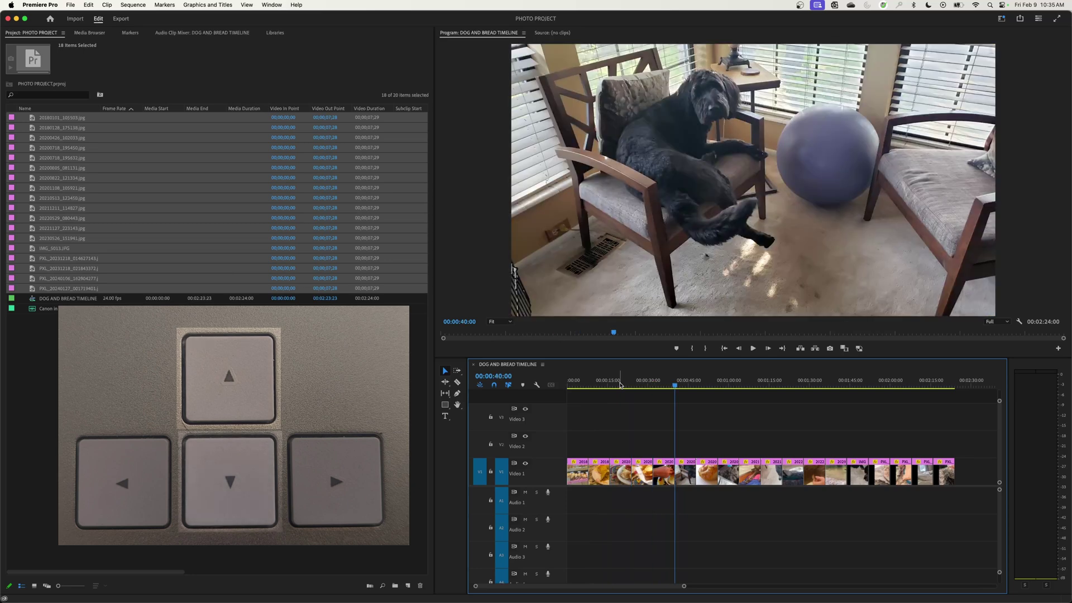
pyautogui.press('Up')
pyautogui.press('Up')
pyautogui.press('Up')
pyautogui.press('Up')
pyautogui.press('Up')
pyautogui.press('Up')
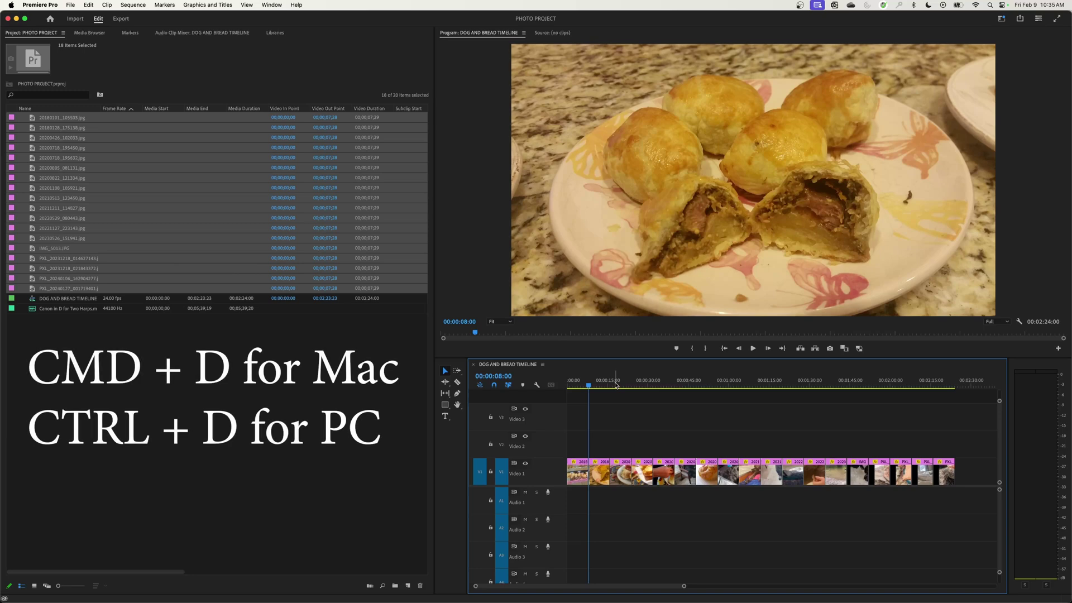
pyautogui.press('super+d')
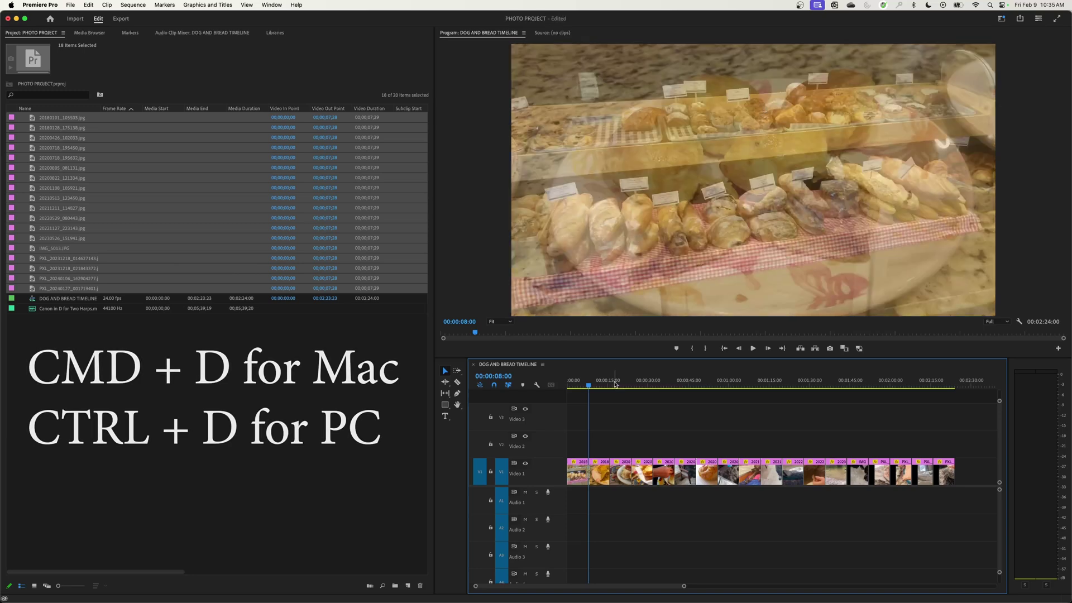
pyautogui.press('=')
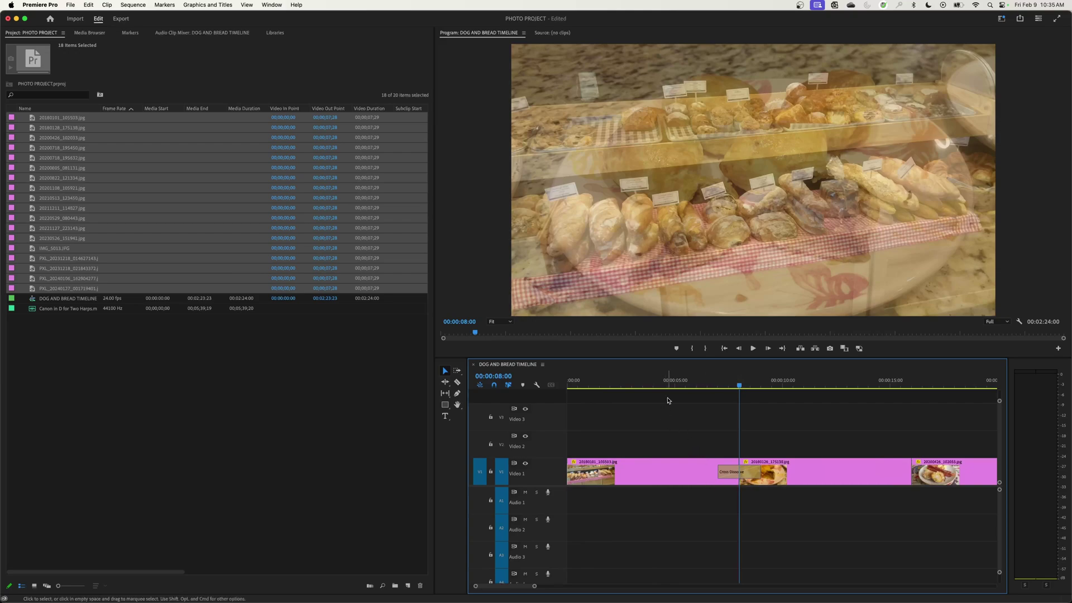
# Step: Set Cross Dissolve from Effects > Video Transitions > Dissolve as the default transition
pyautogui.click(282, 55)
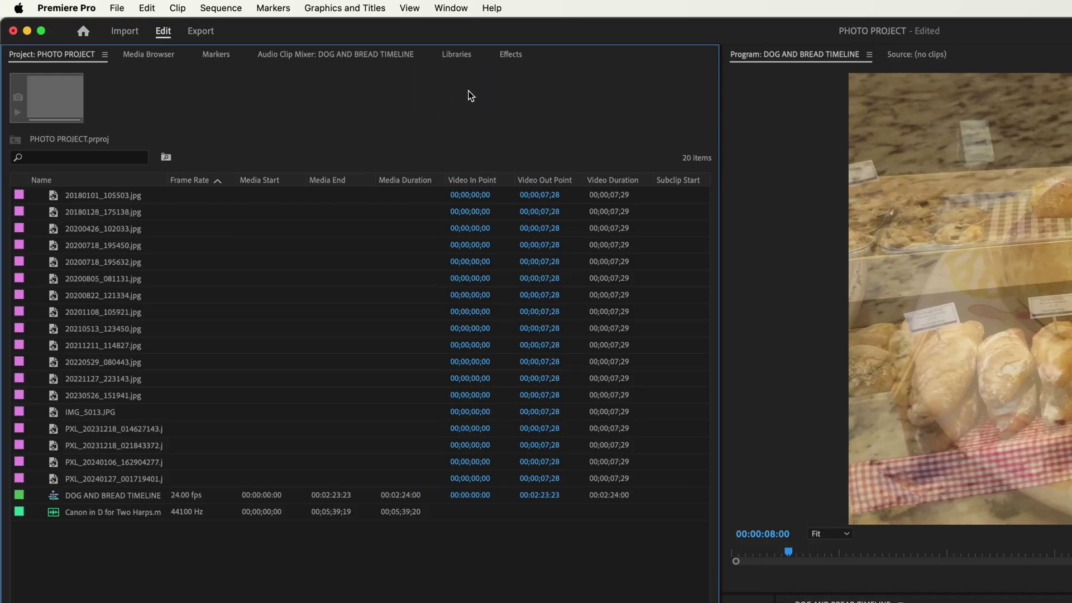
pyautogui.click(510, 54)
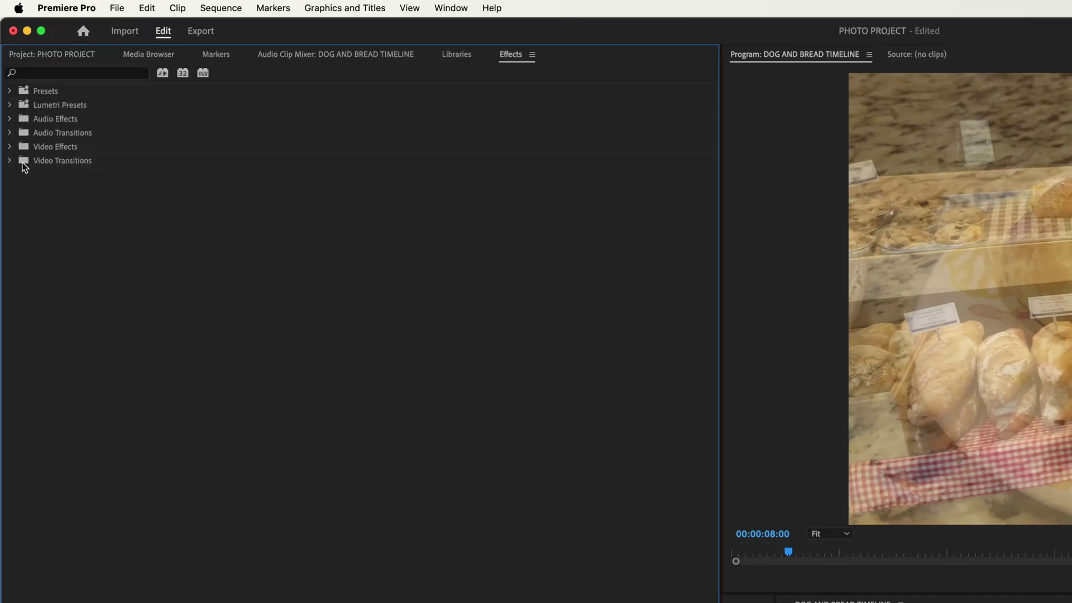
pyautogui.click(10, 162)
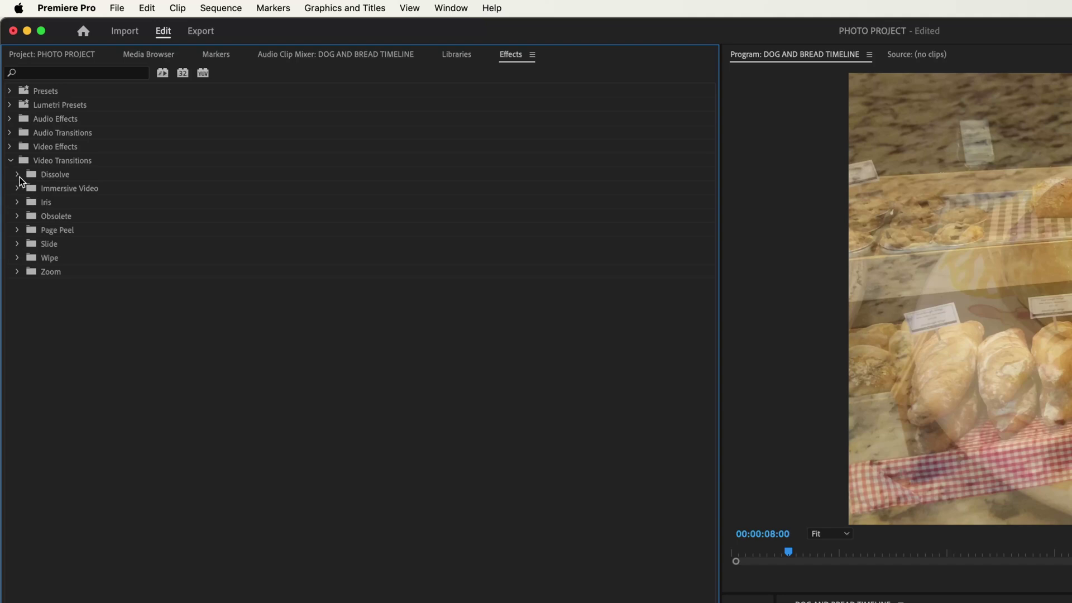
pyautogui.click(17, 175)
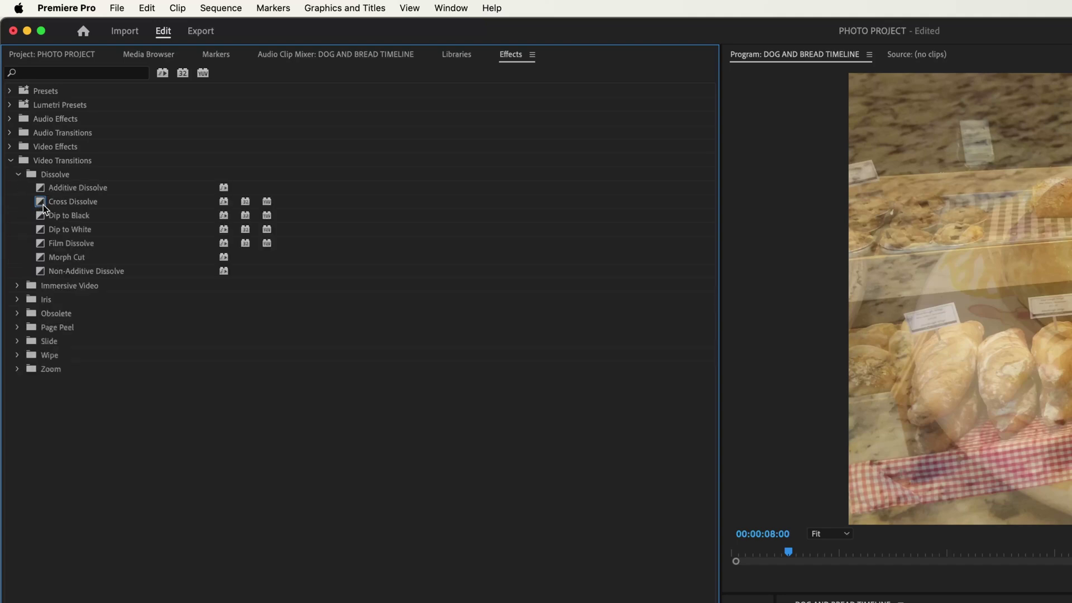
pyautogui.click(17, 285)
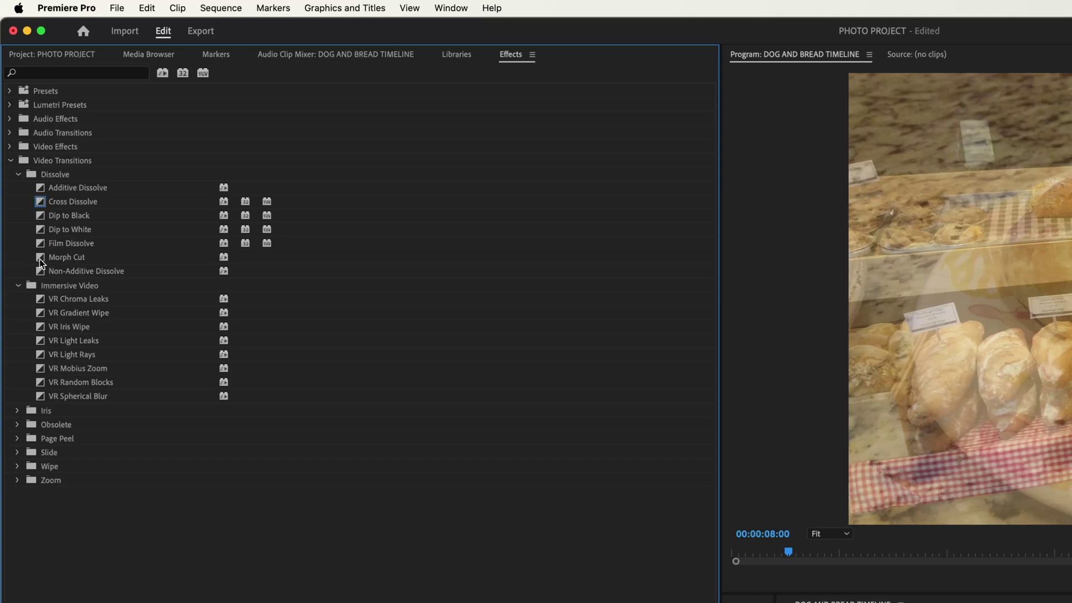
pyautogui.rightClick(41, 264)
pyautogui.click(102, 275)
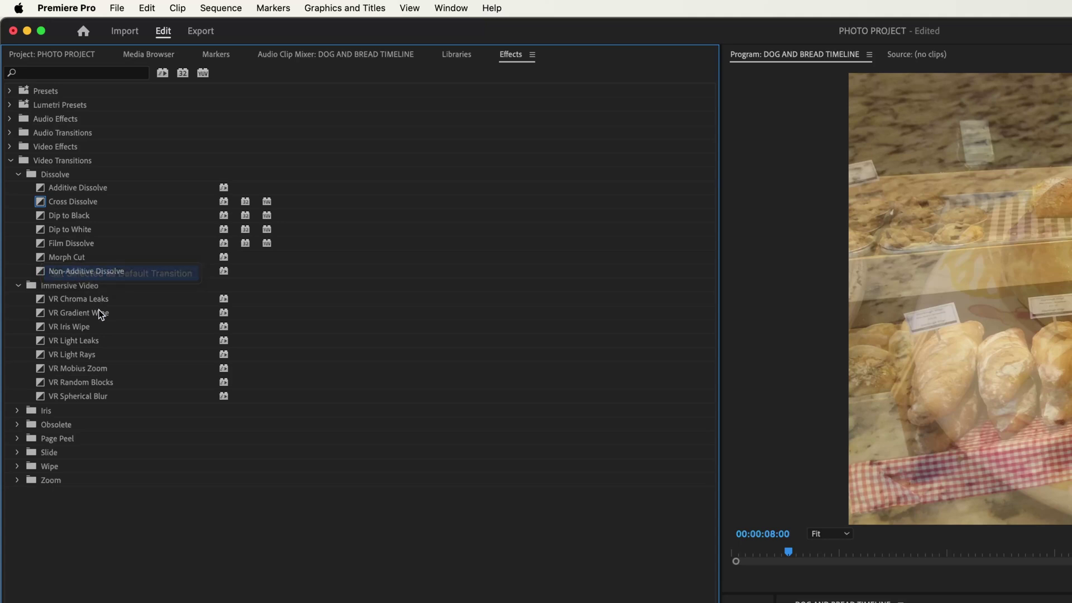
# Step: Play back the first dissolve at the 8-second cut
pyautogui.click(46, 204)
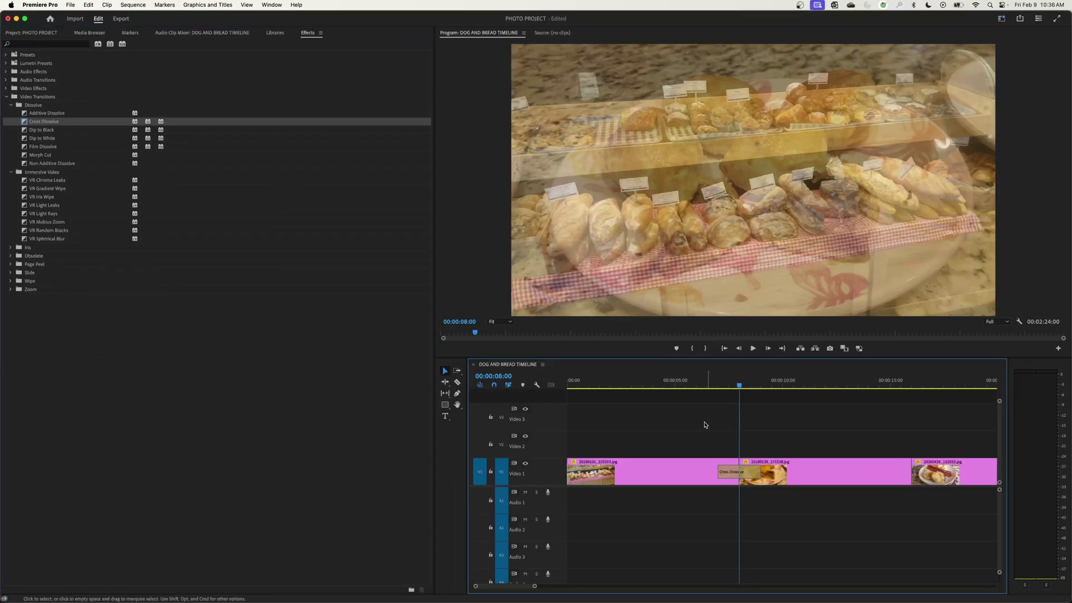
pyautogui.press('space')
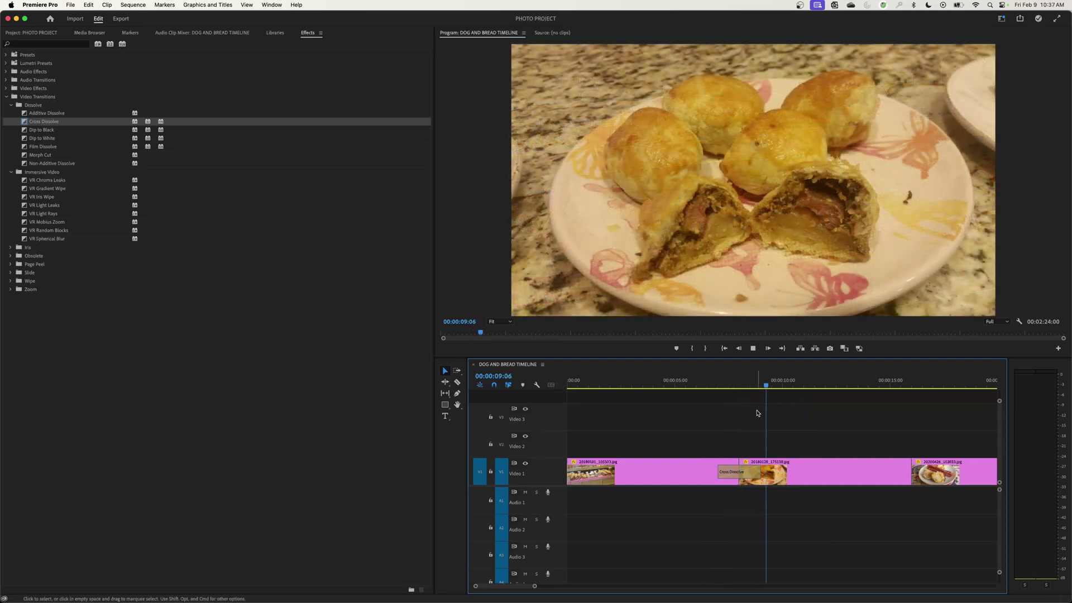
pyautogui.press('space')
pyautogui.press('\\')
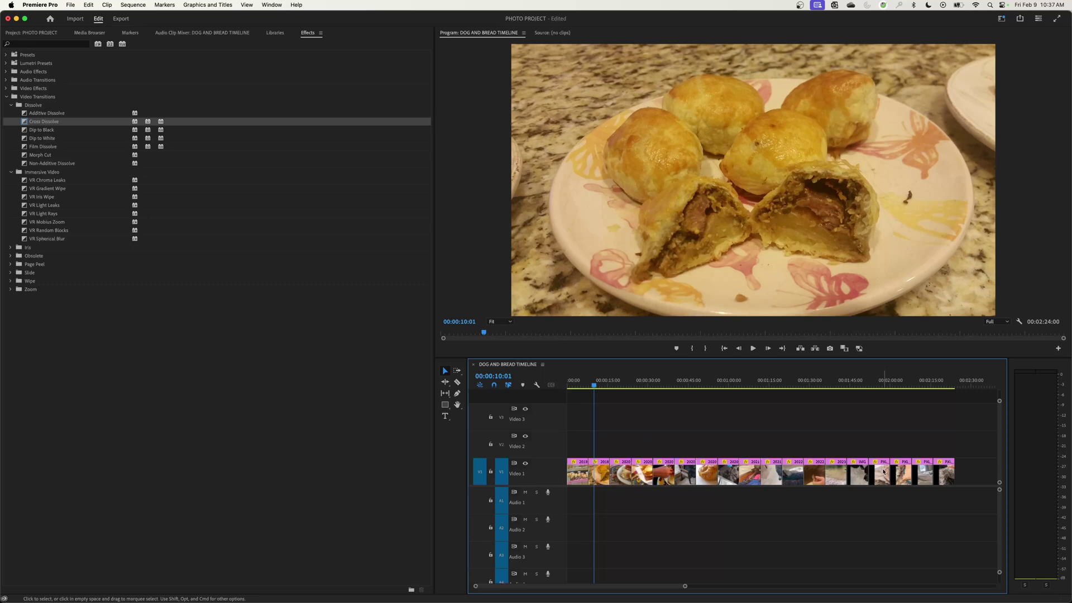
# Step: Apply Cross Dissolves to every cut between the 18 photos on Video 1 and preview the opening
pyautogui.moveTo(962, 436); pyautogui.dragTo(565, 489)
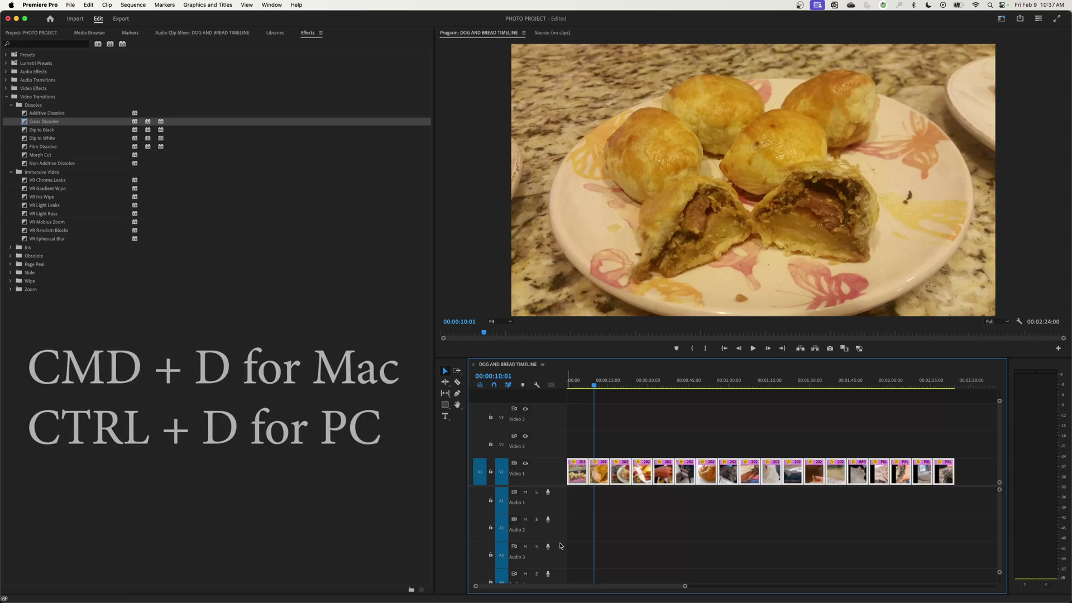
pyautogui.press('super+d')
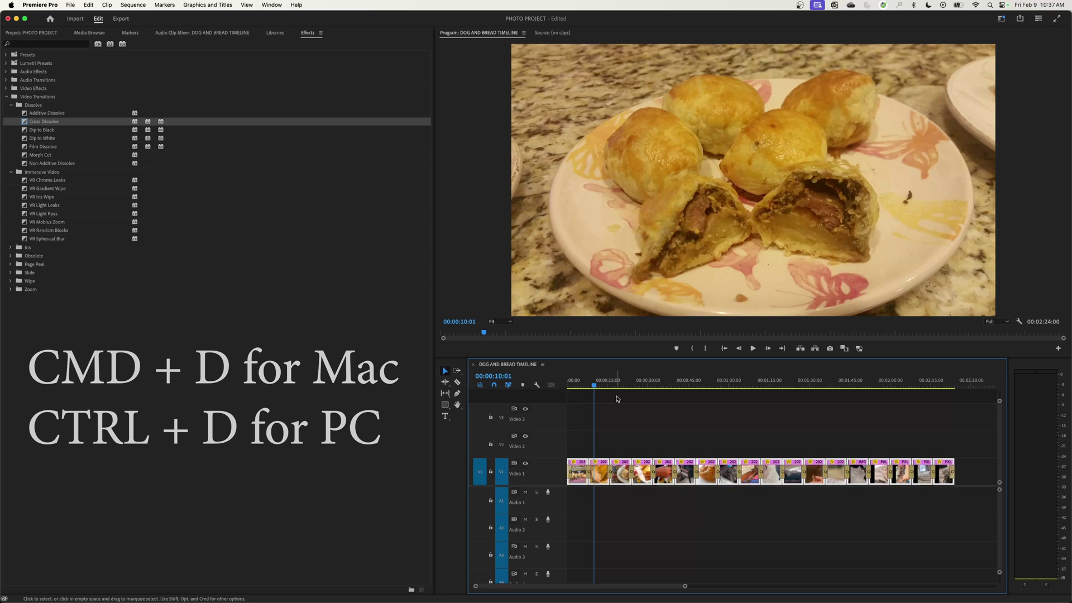
pyautogui.press('Home')
pyautogui.press('=')
pyautogui.press('=')
pyautogui.press('=')
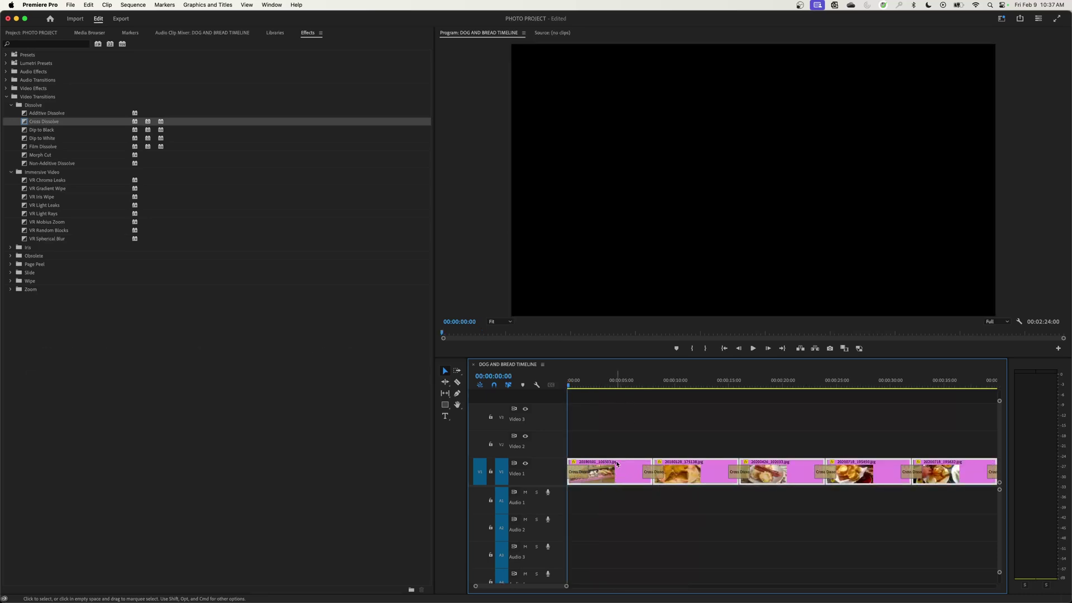
pyautogui.press('=')
pyautogui.press('=')
pyautogui.press('super+equal')
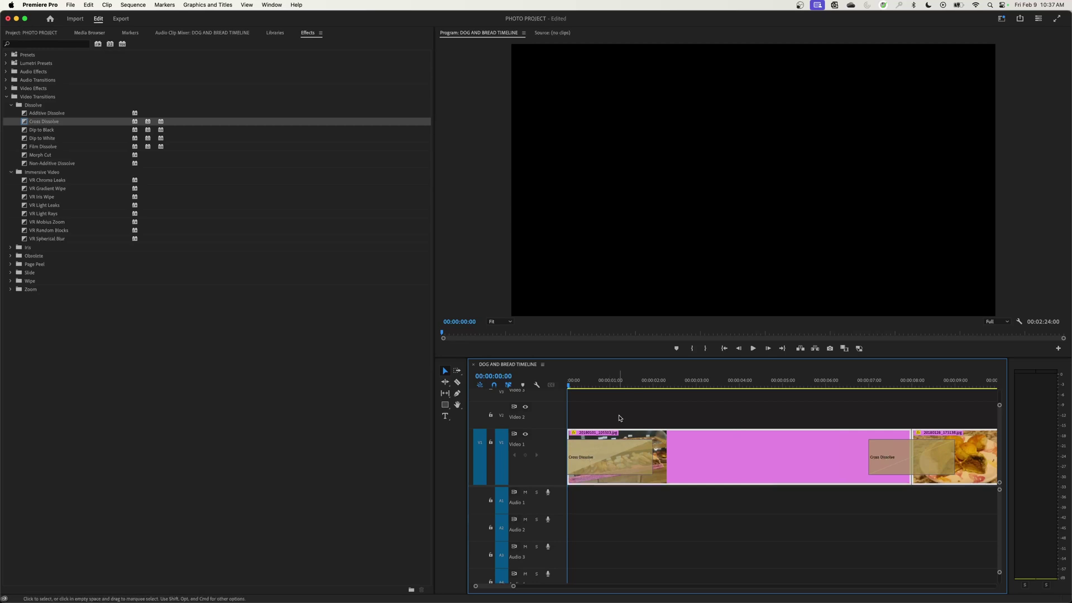
pyautogui.click(627, 427)
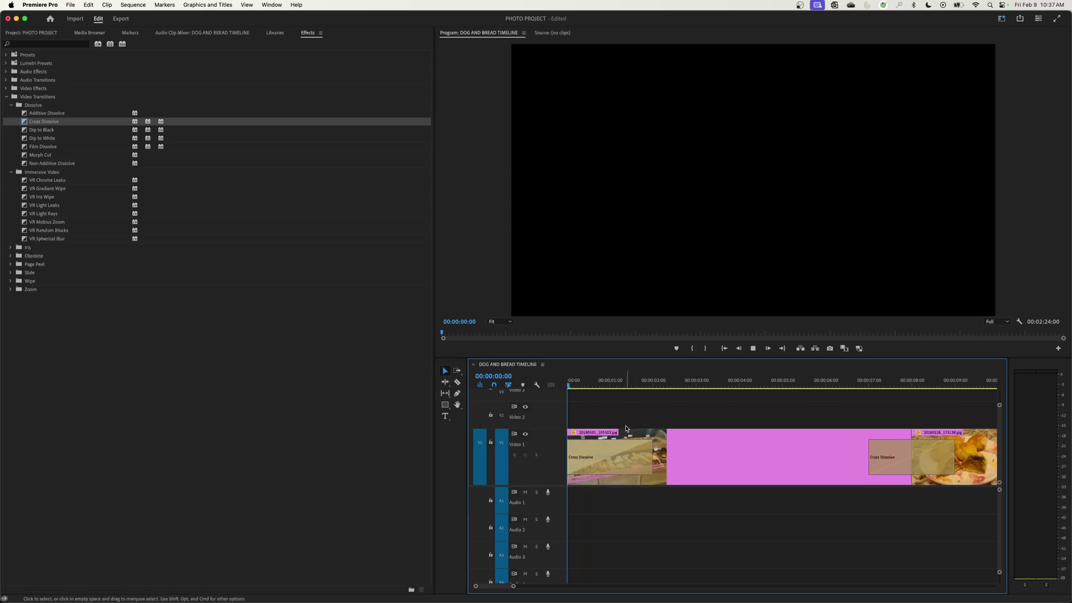
pyautogui.press('space')
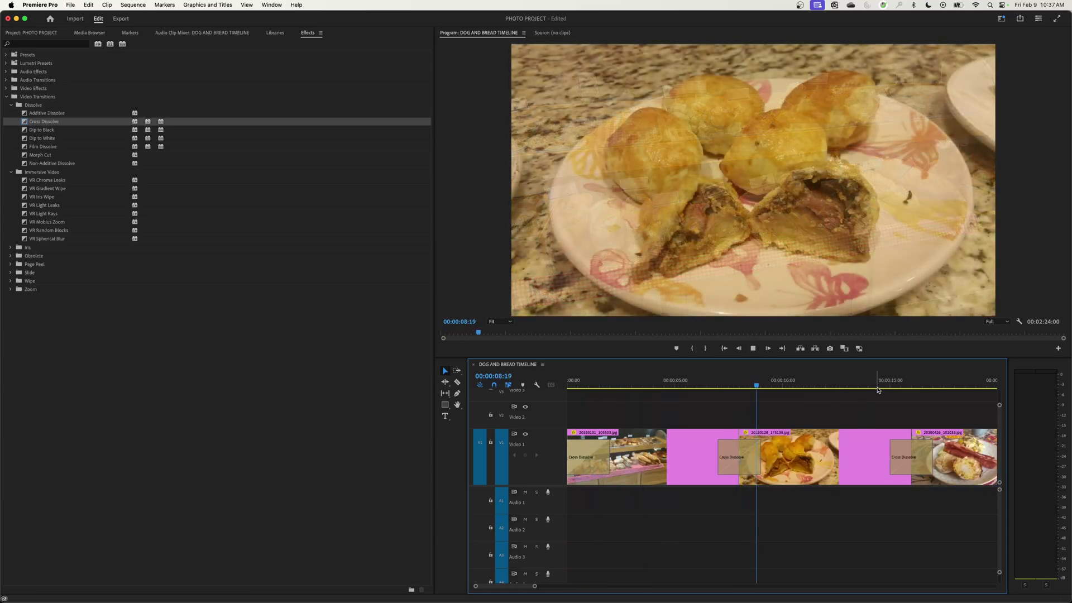
pyautogui.click(879, 387)
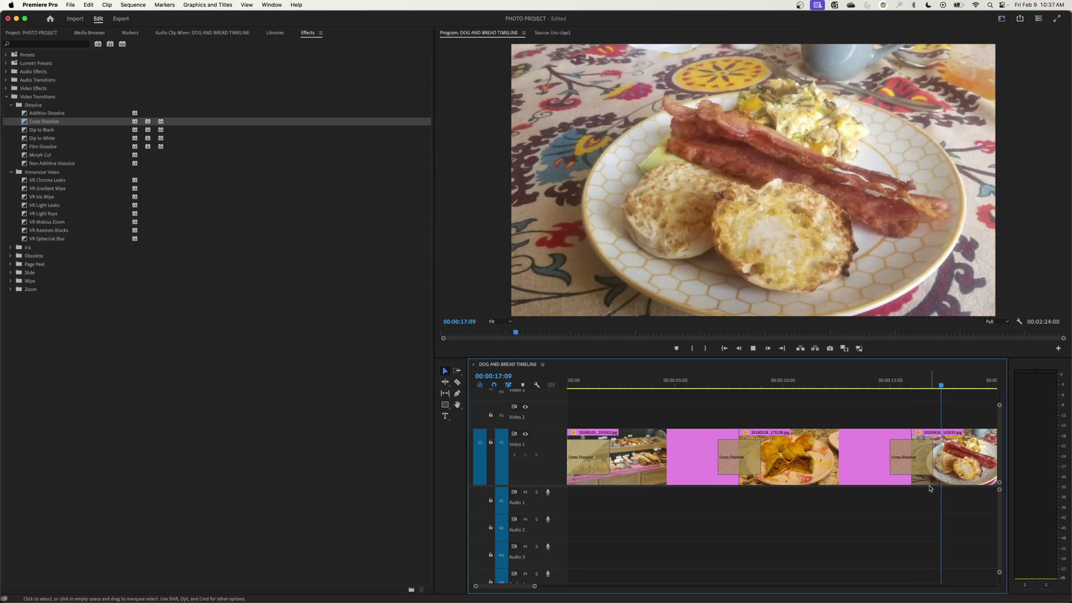
pyautogui.press('space')
pyautogui.press('\\')
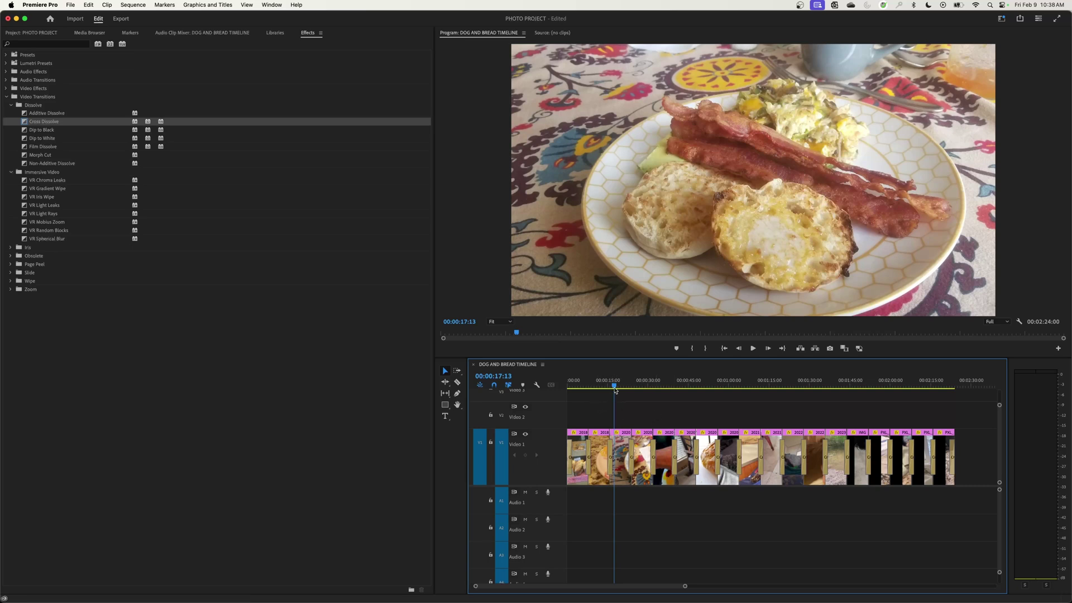
# Step: Drag the Canon in D for Two Harps music onto Audio 1 at the sequence start
pyautogui.click(34, 33)
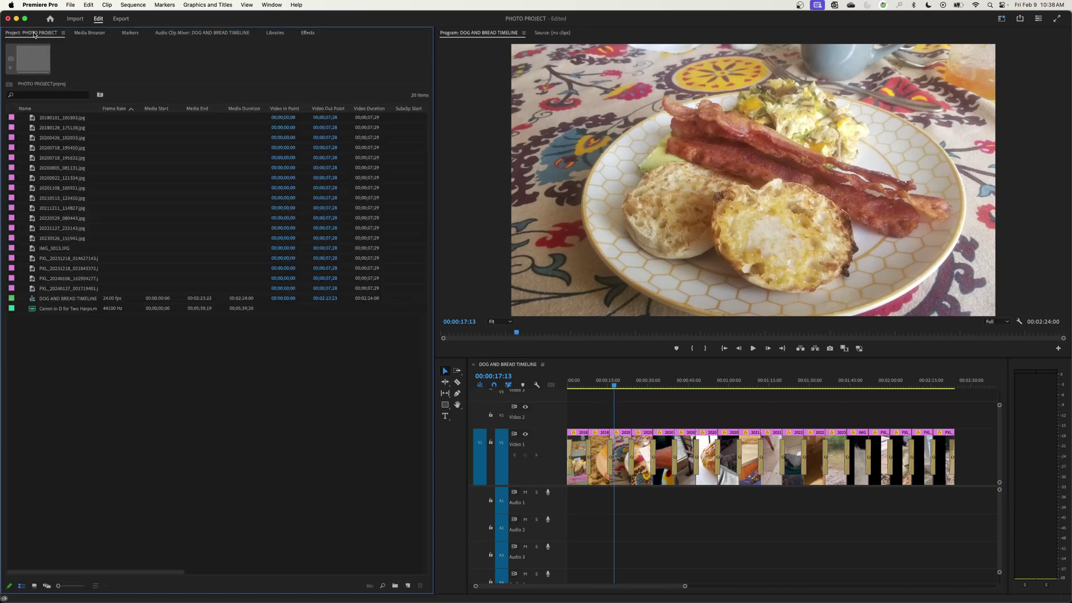
pyautogui.click(37, 308)
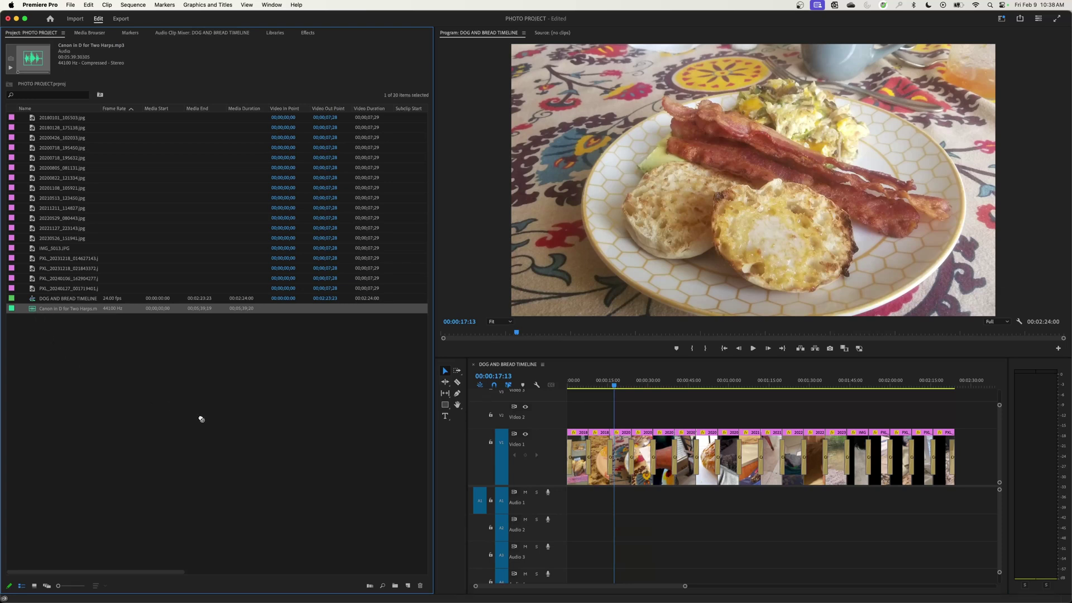
pyautogui.moveTo(201, 419); pyautogui.dragTo(567, 509)
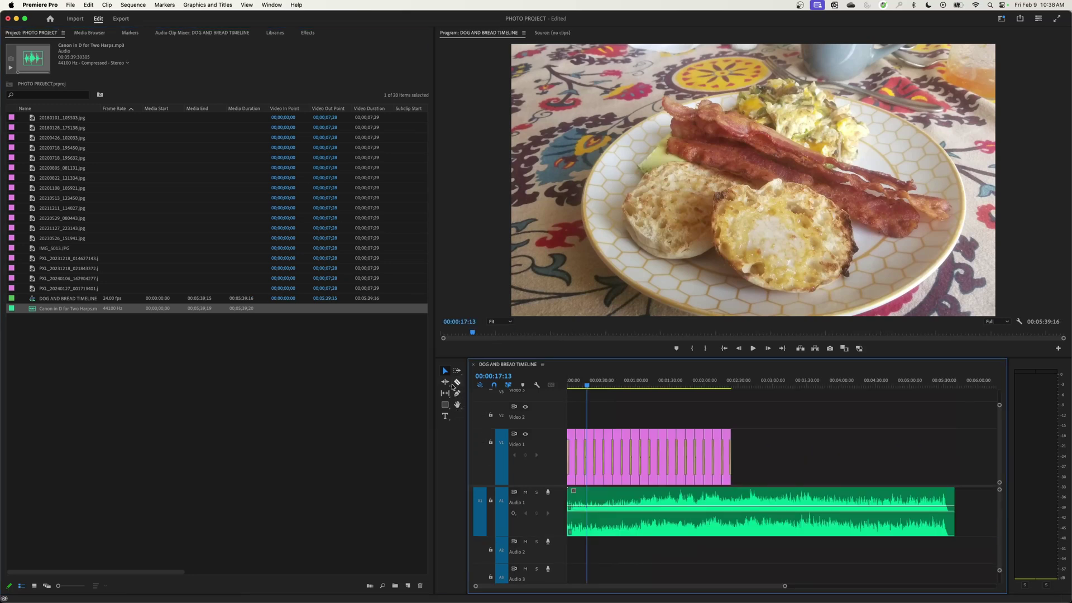
# Step: Remix the harp music with the Remix Tool so it ends with the photos at 2:25:05
pyautogui.click(445, 382)
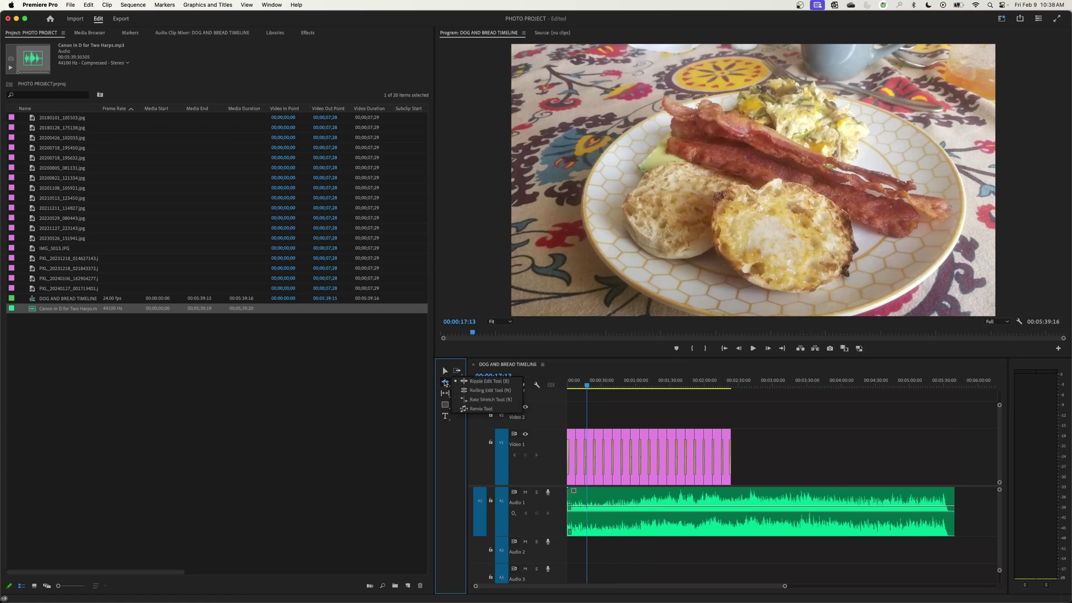
pyautogui.click(487, 408)
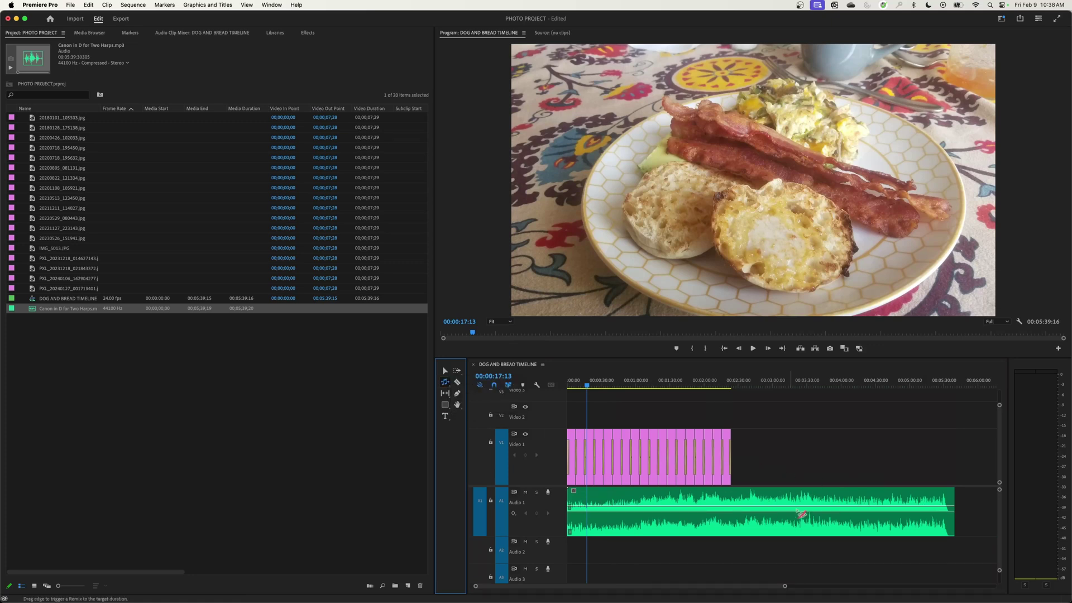
pyautogui.moveTo(949, 506); pyautogui.dragTo(947, 506)
pyautogui.moveTo(922, 381); pyautogui.dragTo(946, 381)
pyautogui.moveTo(954, 503); pyautogui.dragTo(735, 494)
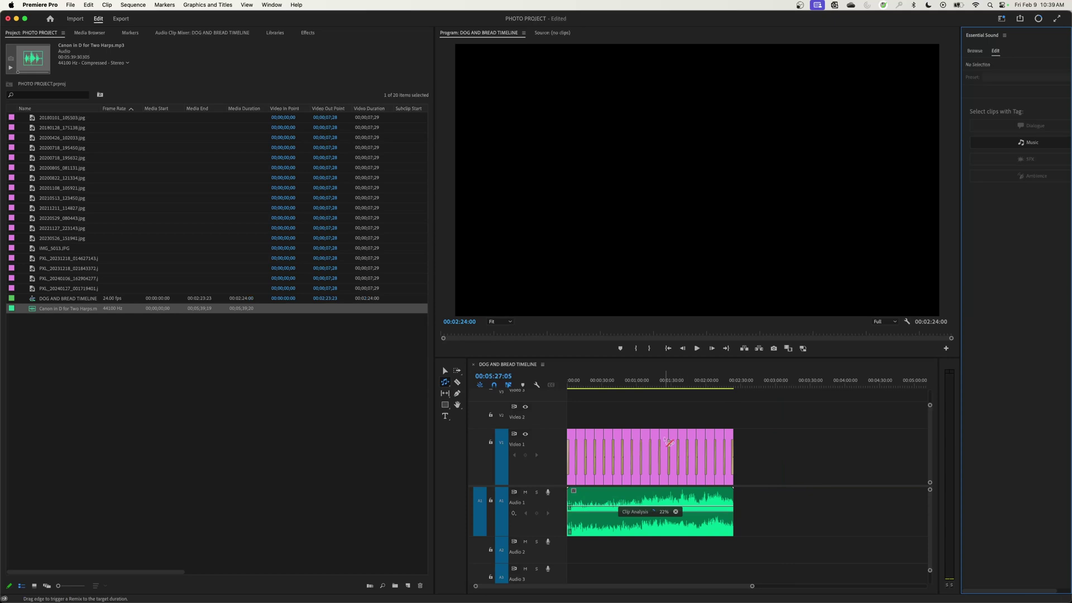
pyautogui.click(664, 383)
pyautogui.press('=')
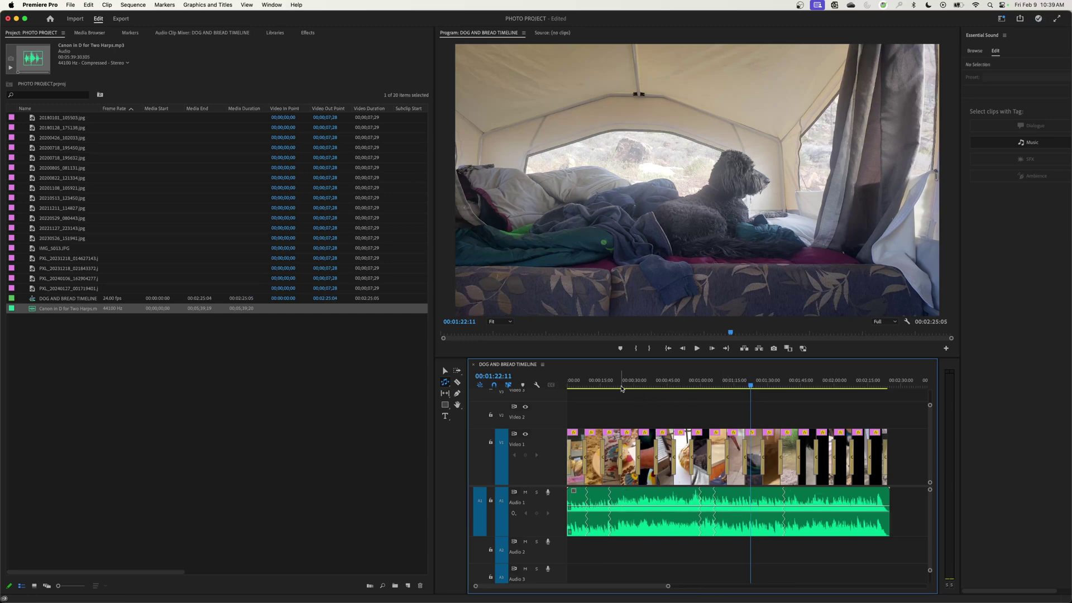
# Step: Play the slideshow from the start to hear the remixed harp music with the photos
pyautogui.click(581, 383)
pyautogui.press('space')
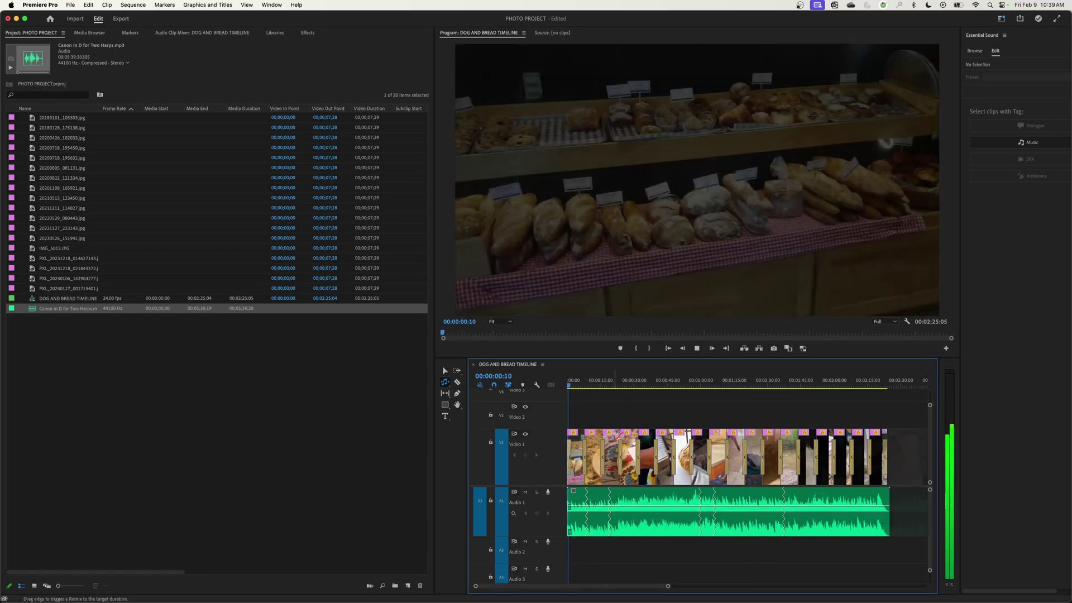
pyautogui.press('=')
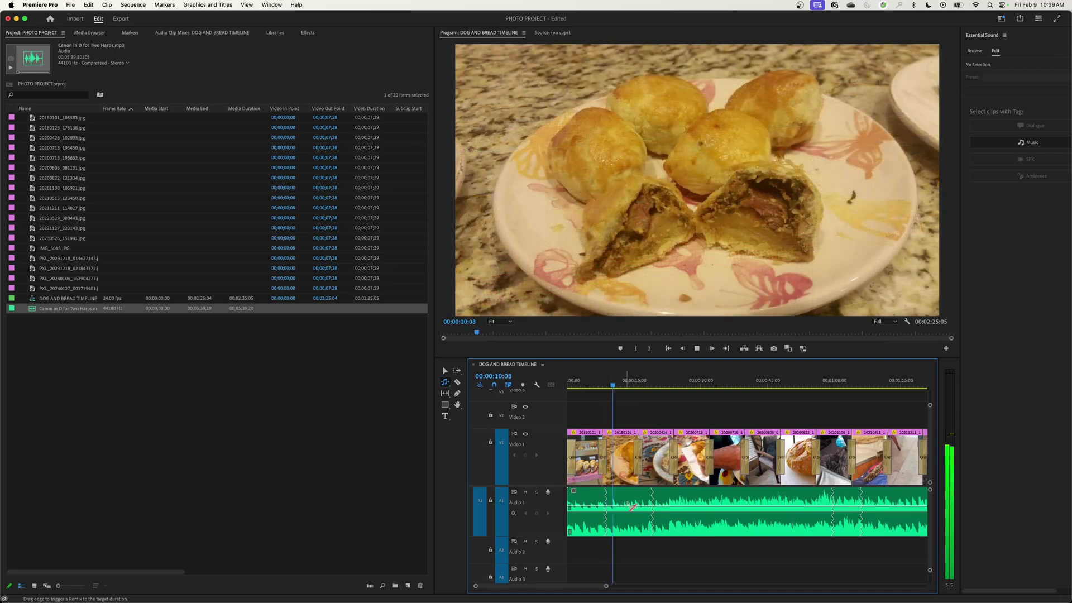
pyautogui.press('space')
# Step: Zoom out, jump near the 2:18 ending, and play it to hear the remix finish
pyautogui.press('\\')
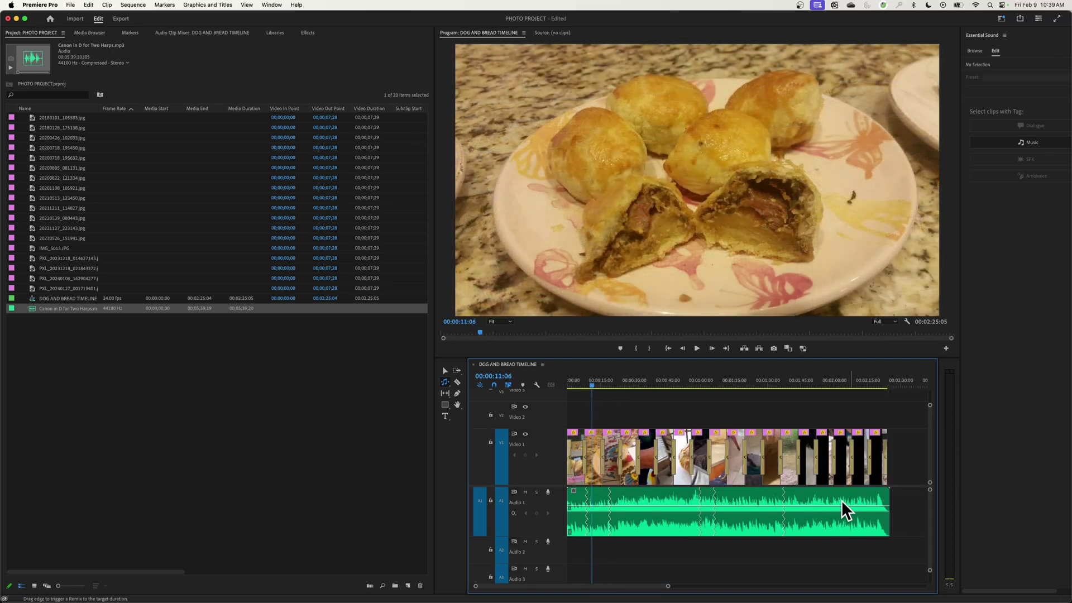
pyautogui.click(878, 391)
pyautogui.press('=')
pyautogui.press('=')
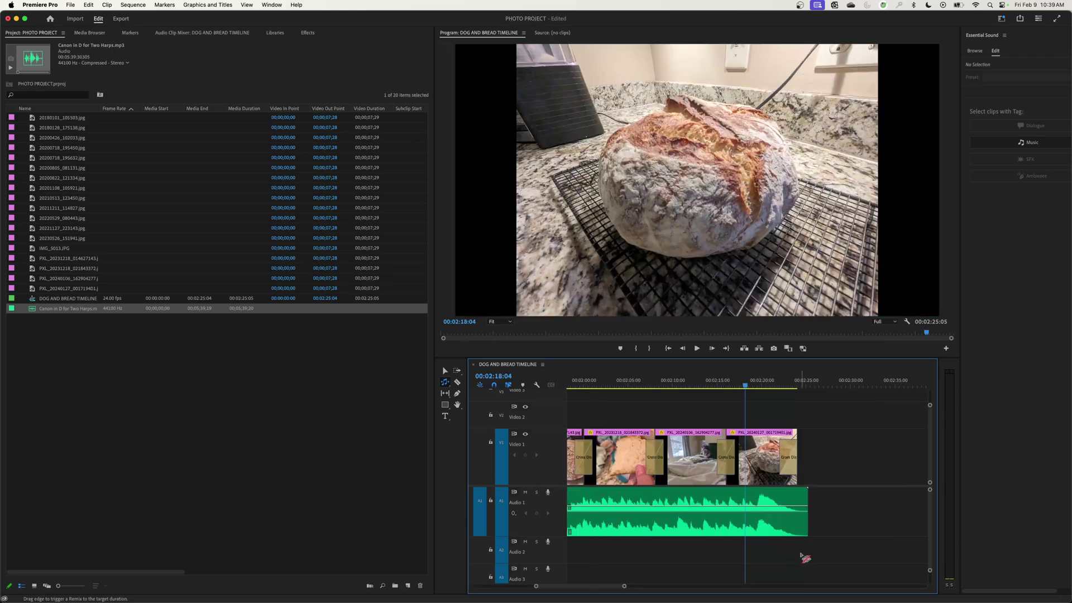
pyautogui.press('space')
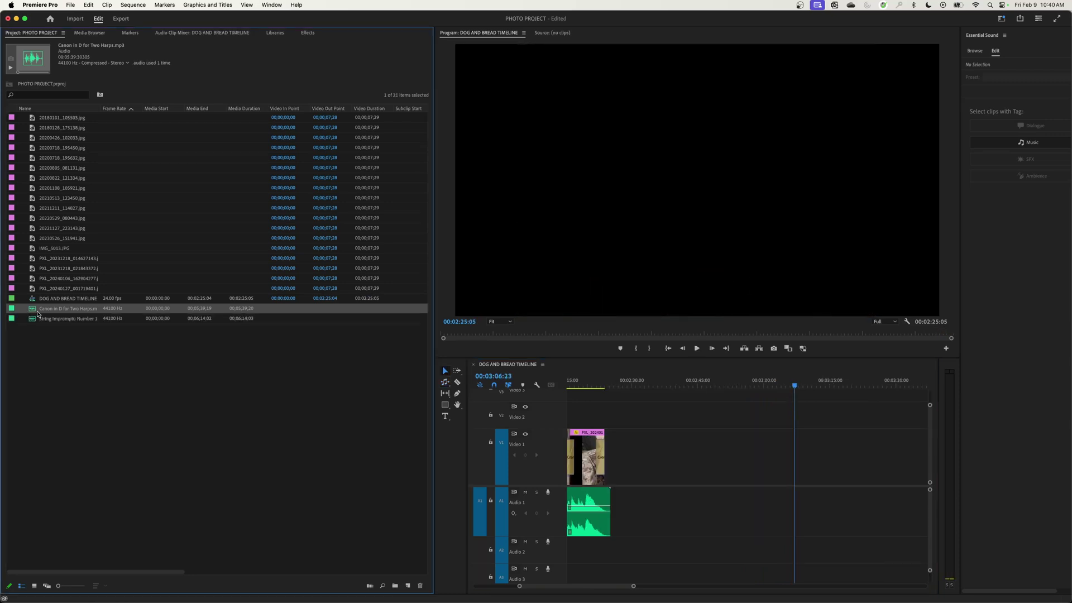
# Step: Add String Impromptu Number 1 after the harp music, then trim everything after 2:48:02
pyautogui.moveTo(104, 332); pyautogui.dragTo(653, 511)
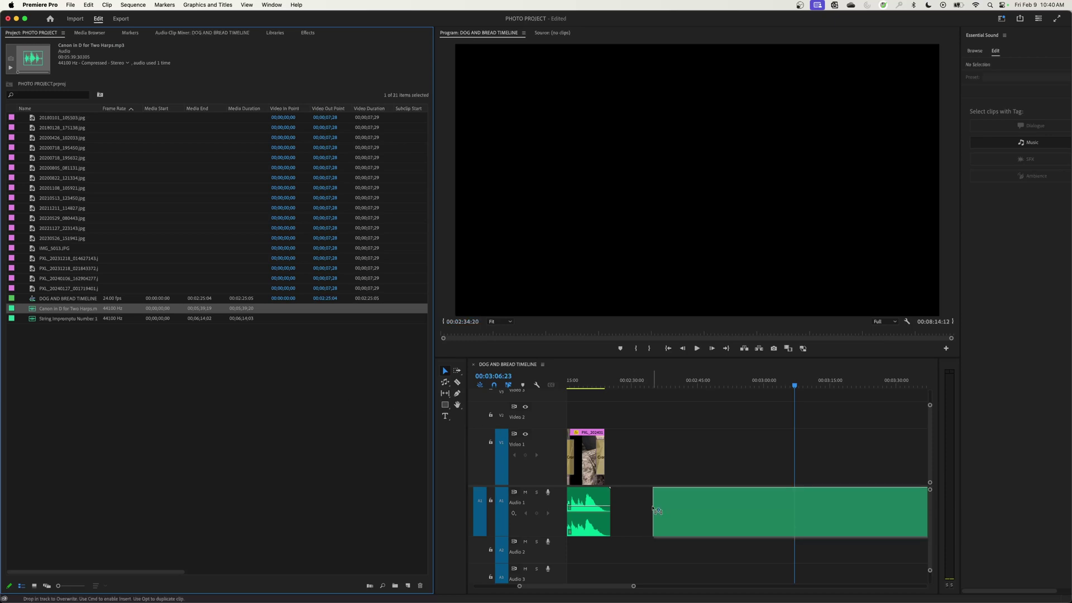
pyautogui.moveTo(797, 390); pyautogui.dragTo(716, 385)
pyautogui.press('=')
pyautogui.press('w')
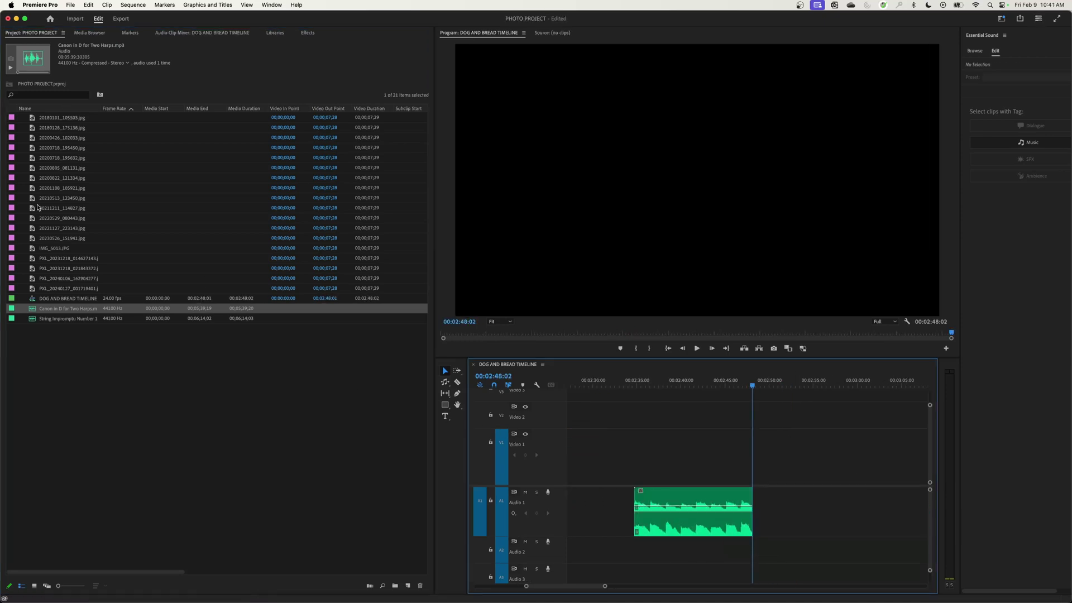
# Step: Mark a 1:38–3:14 excerpt of String Impromptu Number 1 and append it to the sequence end
pyautogui.doubleClick(32, 319)
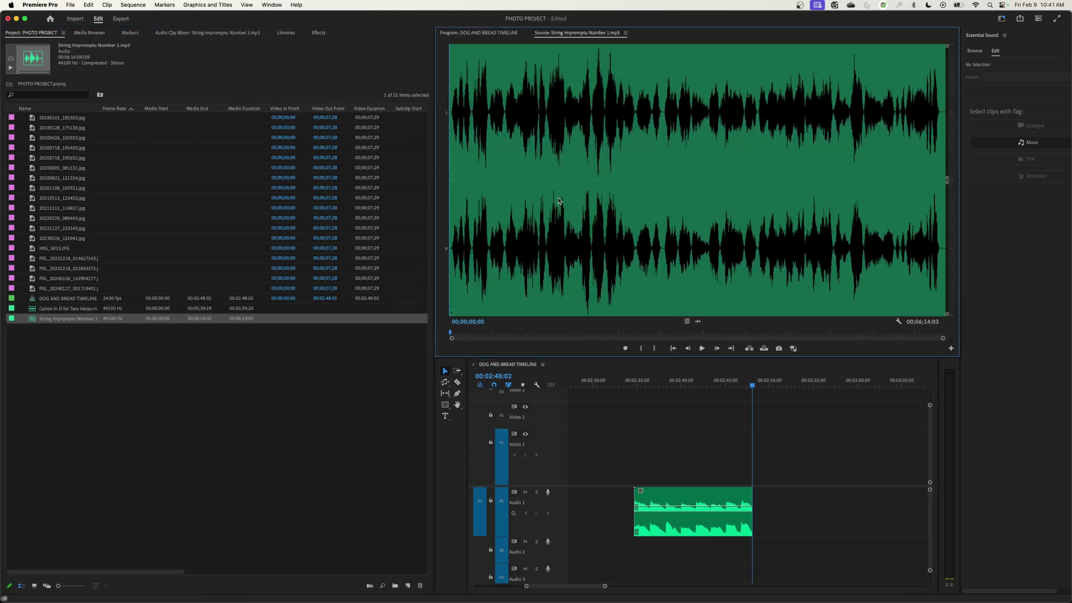
pyautogui.click(578, 207)
pyautogui.press('i')
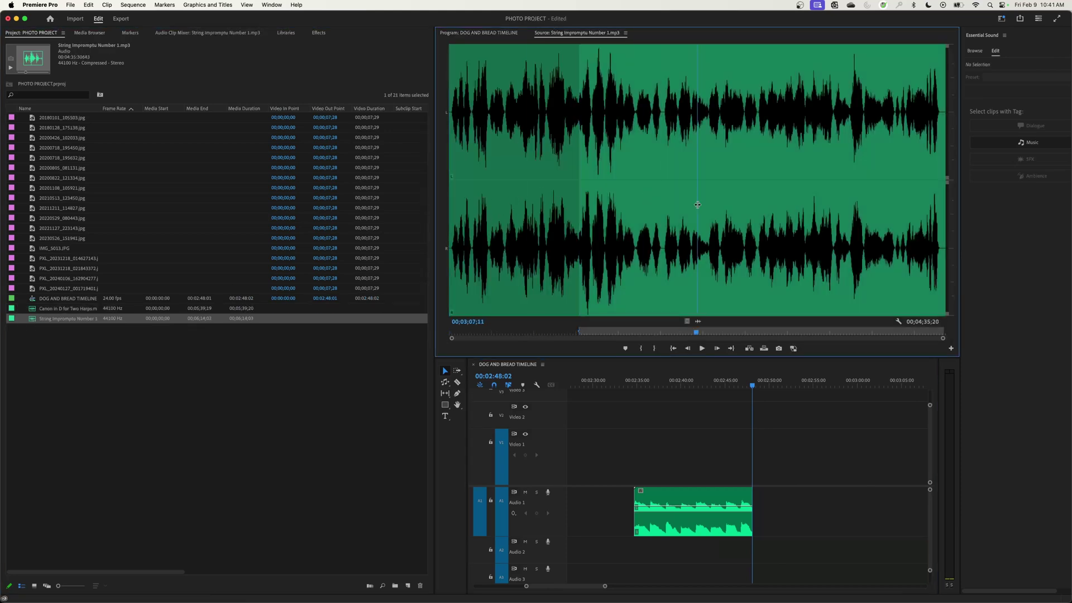
pyautogui.click(708, 210)
pyautogui.press('o')
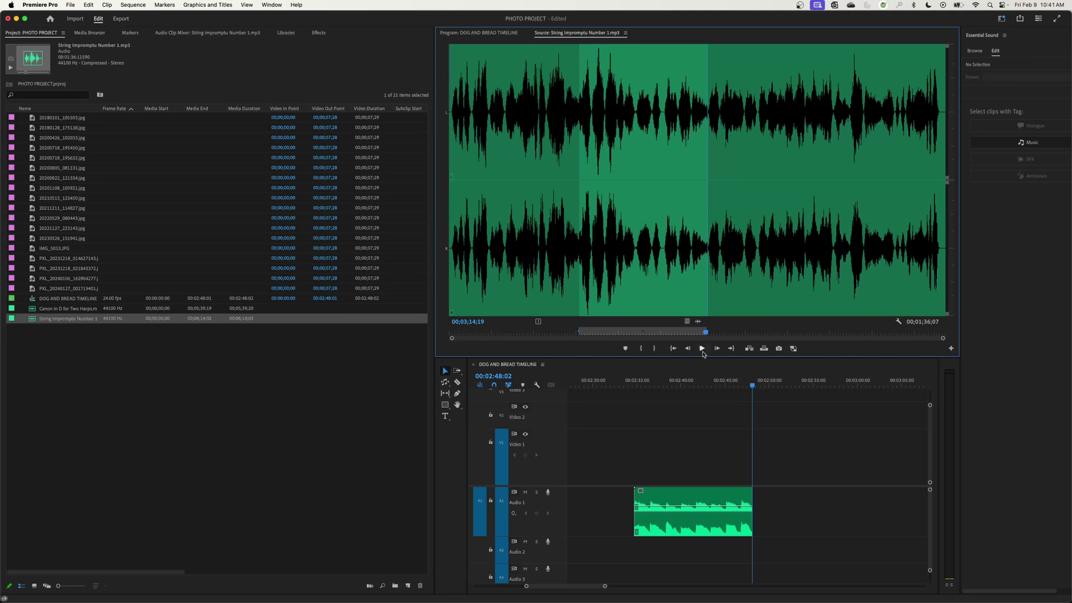
pyautogui.press('.')
pyautogui.click(691, 380)
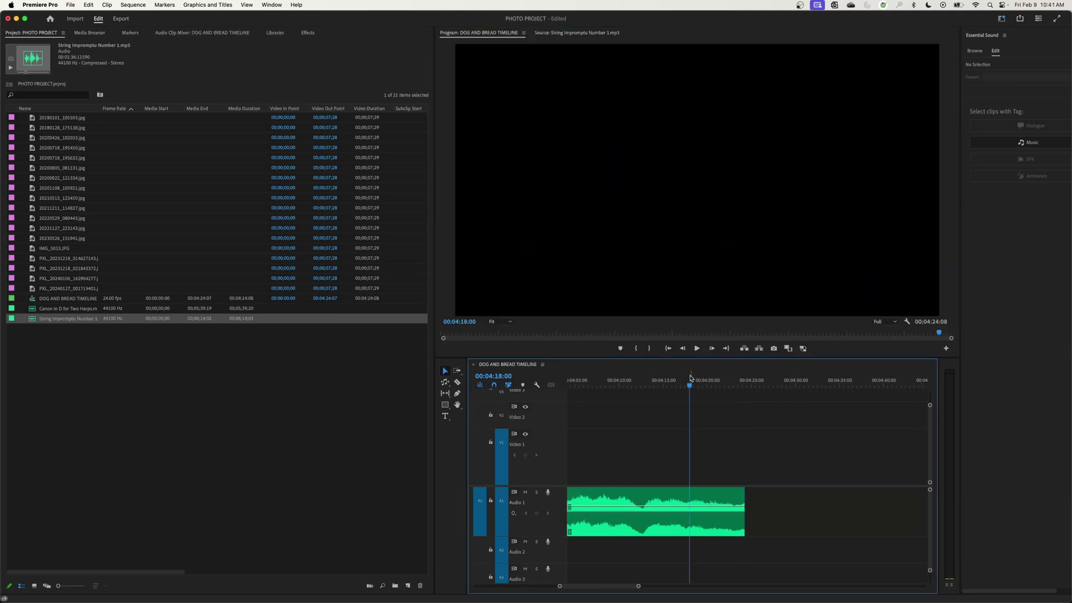
pyautogui.press('Up')
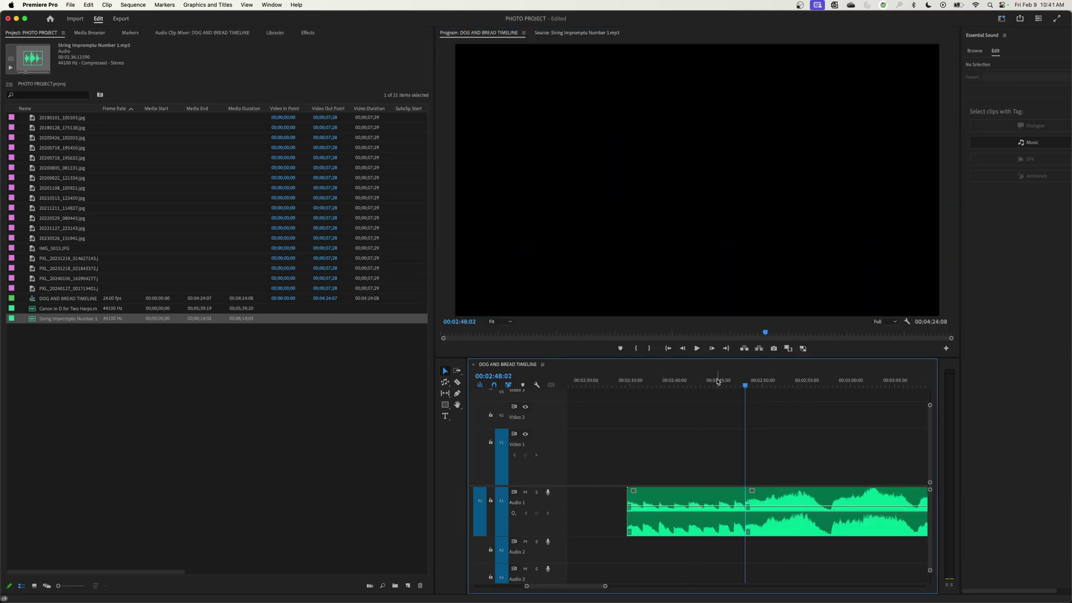
pyautogui.click(717, 380)
pyautogui.press('space')
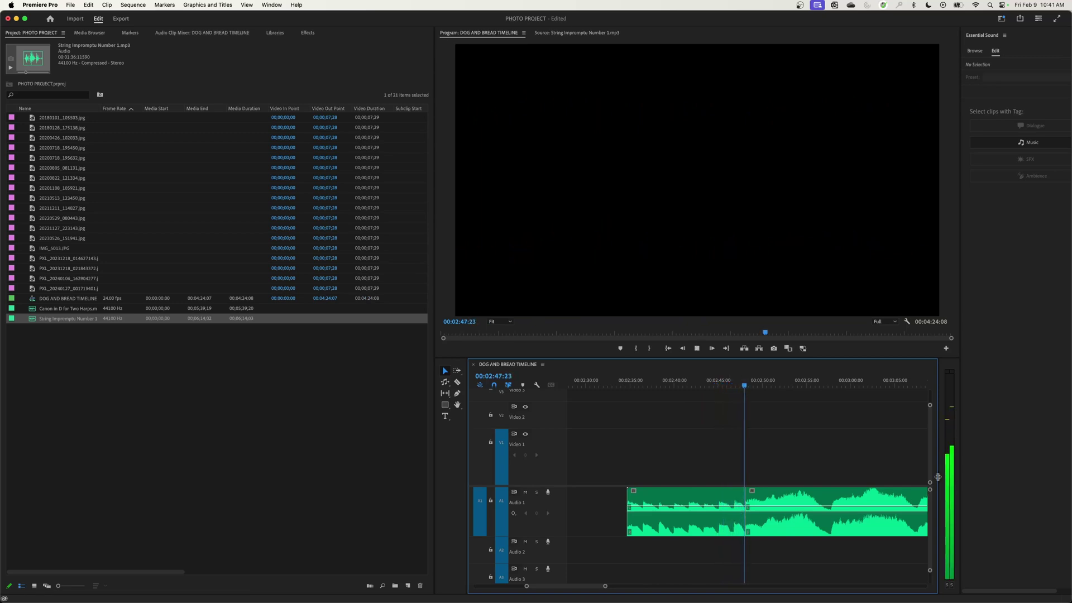
pyautogui.press('space')
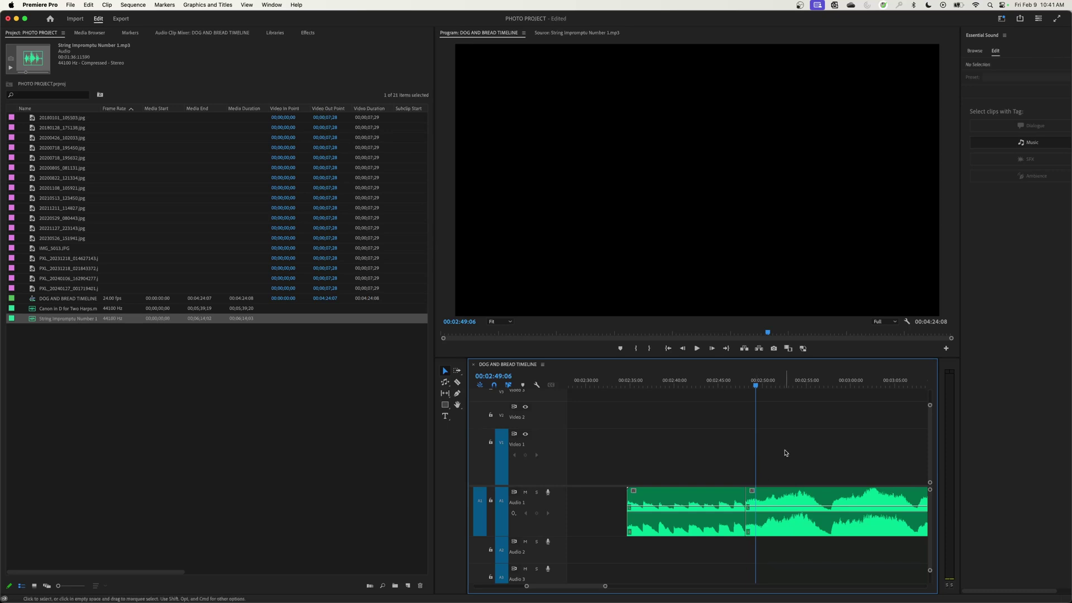
pyautogui.press('Up')
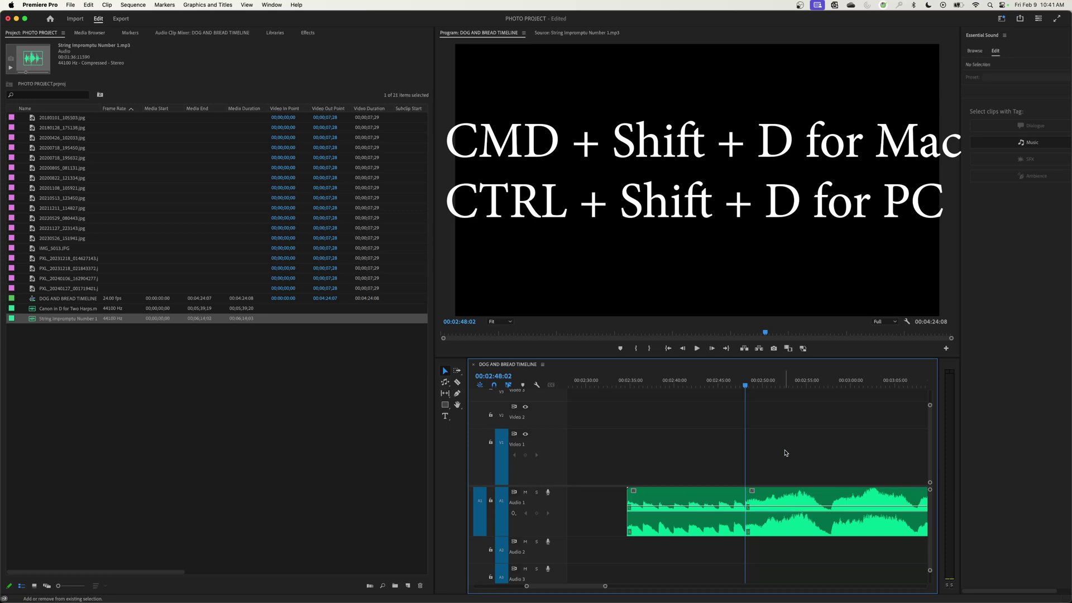
# Step: Add the default Constant Power crossfade at the 2:48:02 join, then play it from 2:46:15
pyautogui.press('super+shift+d')
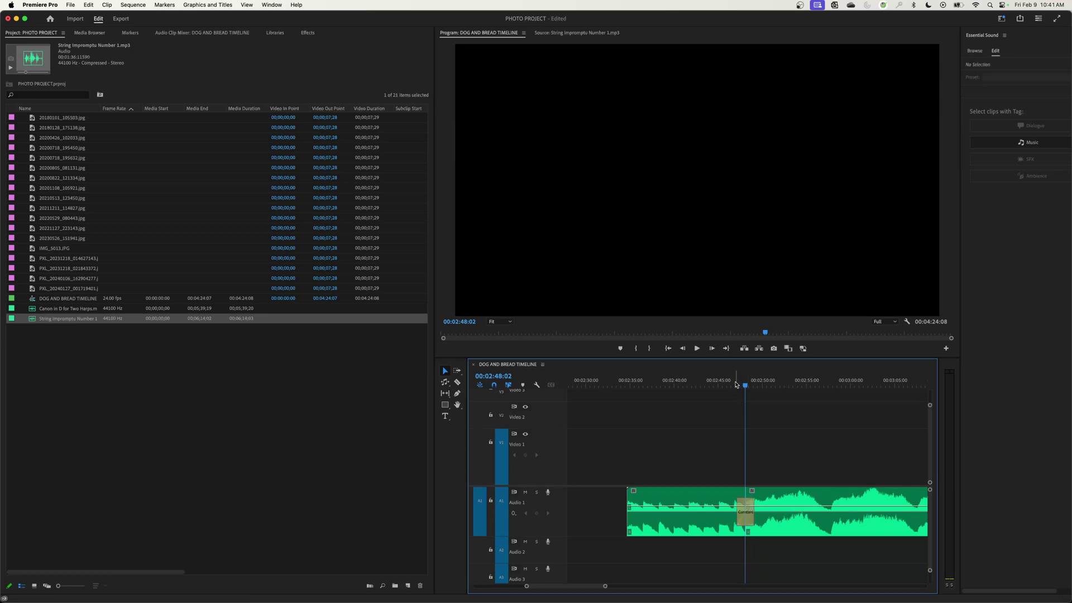
pyautogui.click(735, 383)
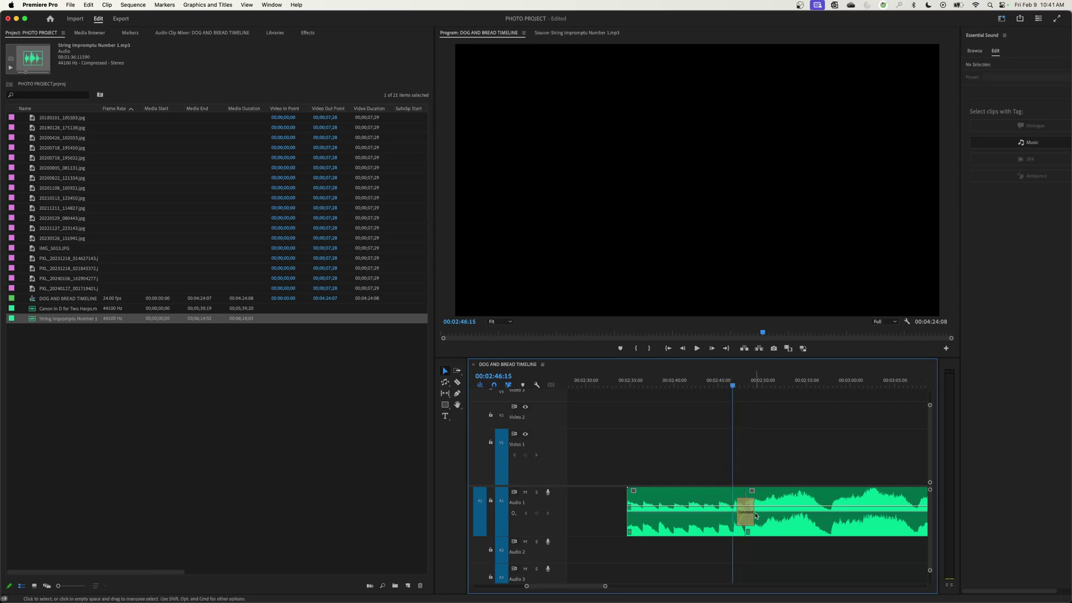
pyautogui.press('=')
pyautogui.press('space')
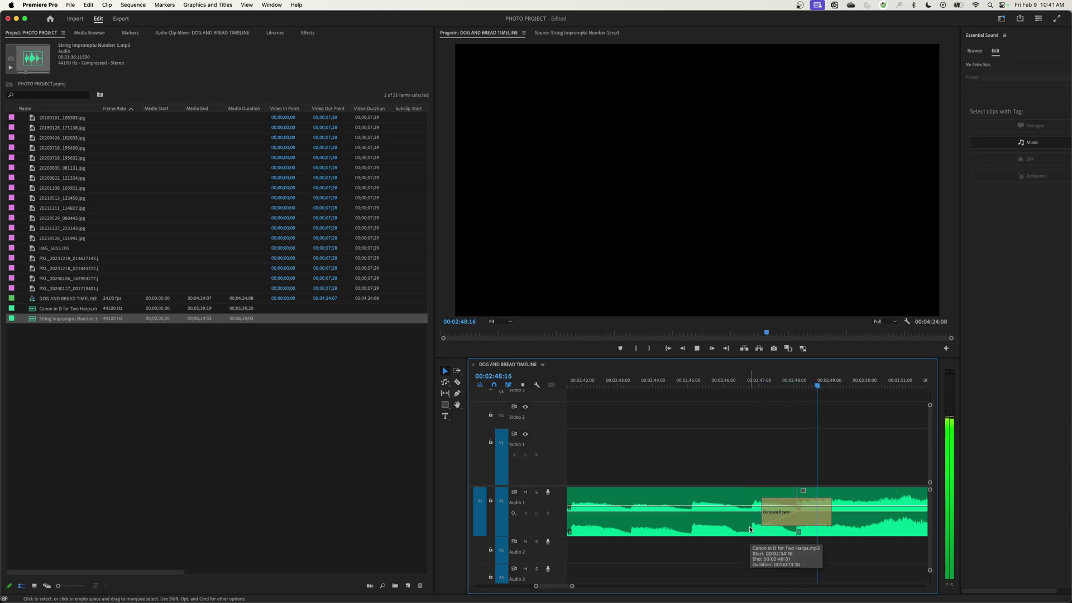
pyautogui.press('space')
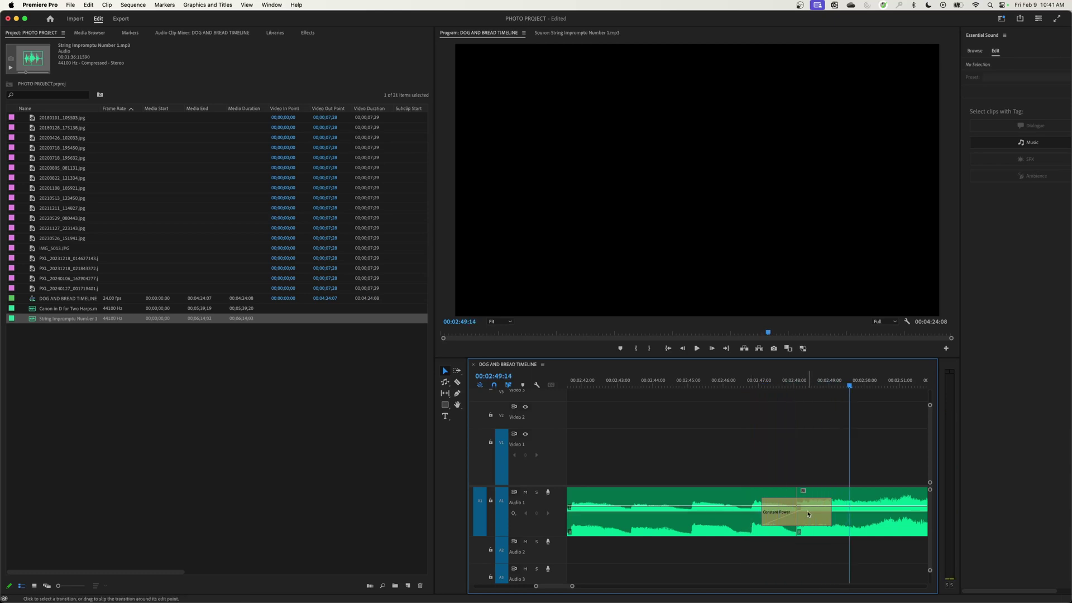
# Step: Check the crossfade's duration, then extend the dog-in-tent photo past the join to about 18 seconds
pyautogui.doubleClick(788, 529)
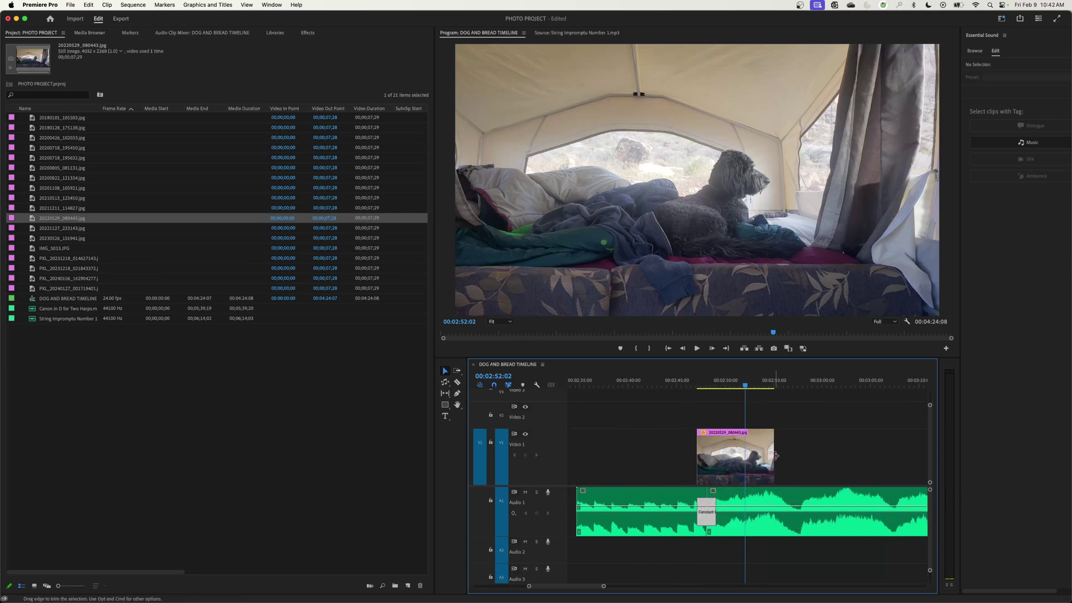
pyautogui.moveTo(776, 455); pyautogui.dragTo(725, 481)
pyautogui.press('Escape')
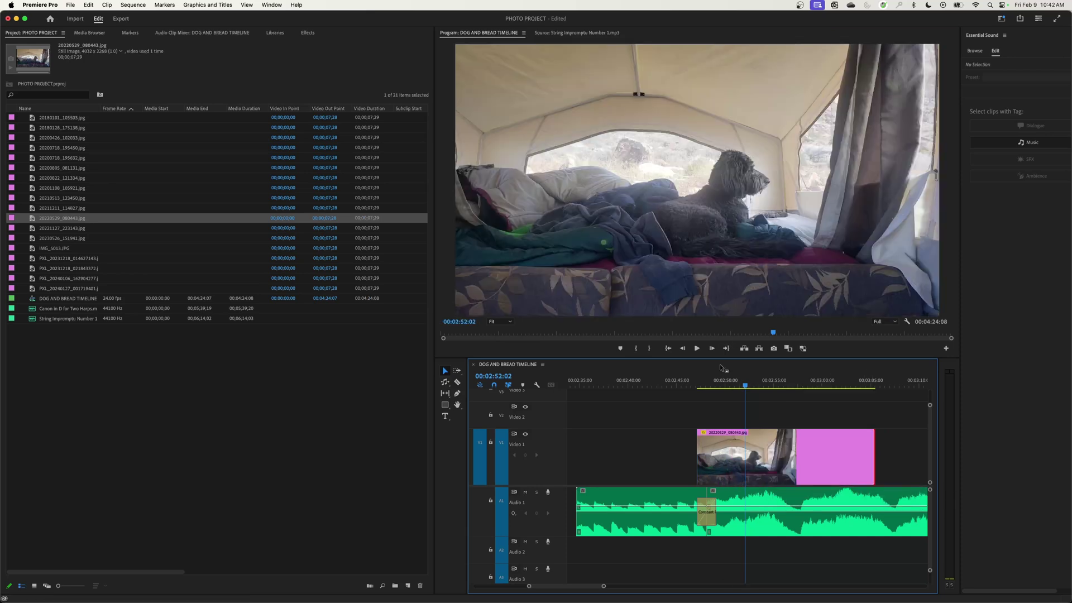